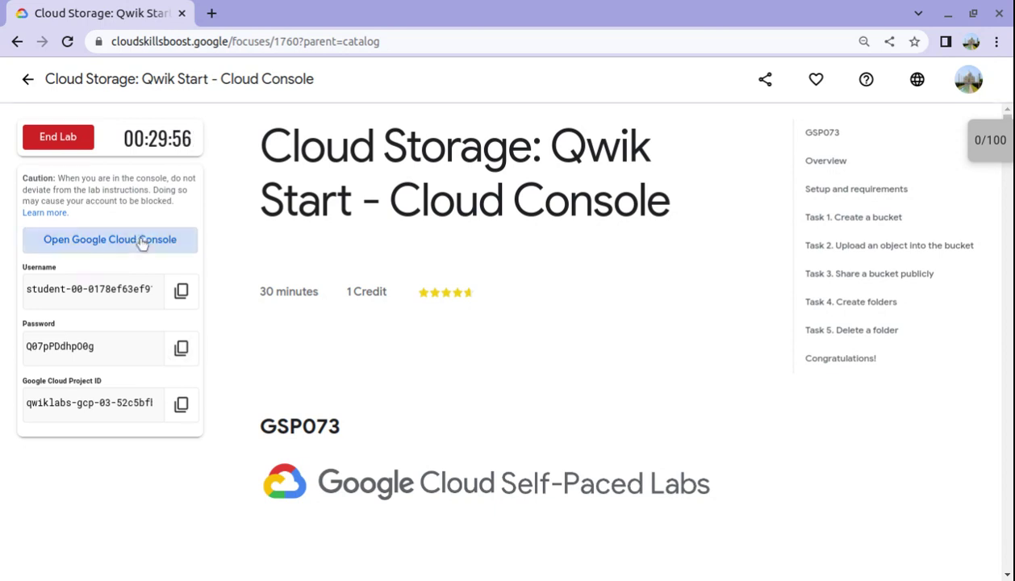
Step: Open the Google Cloud console from the lab page, sign in with the student account's password, and decline a new Chrome profile
{"action": "left_click", "coordinate": [137, 238]}
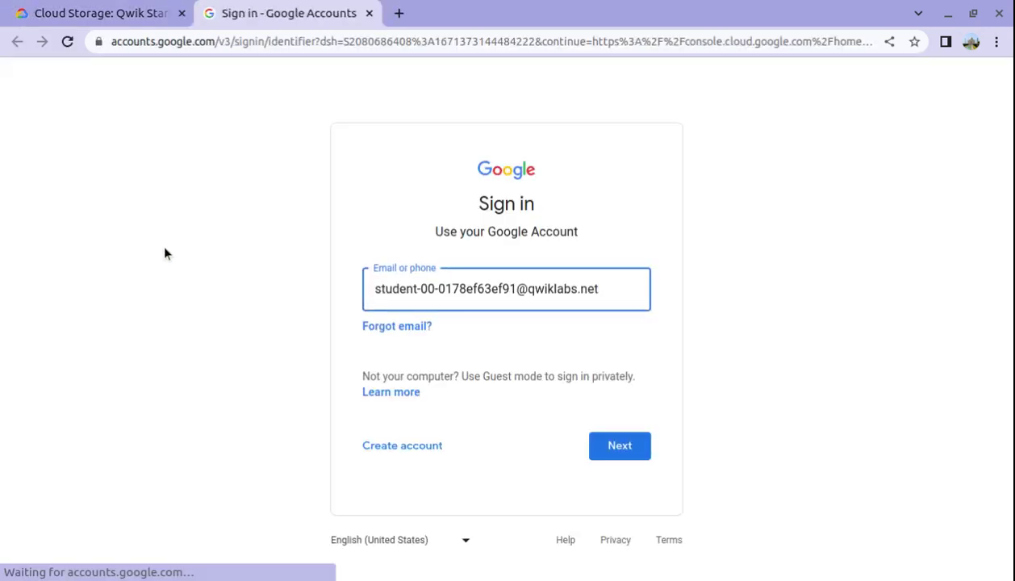
{"action": "key", "text": "Return"}
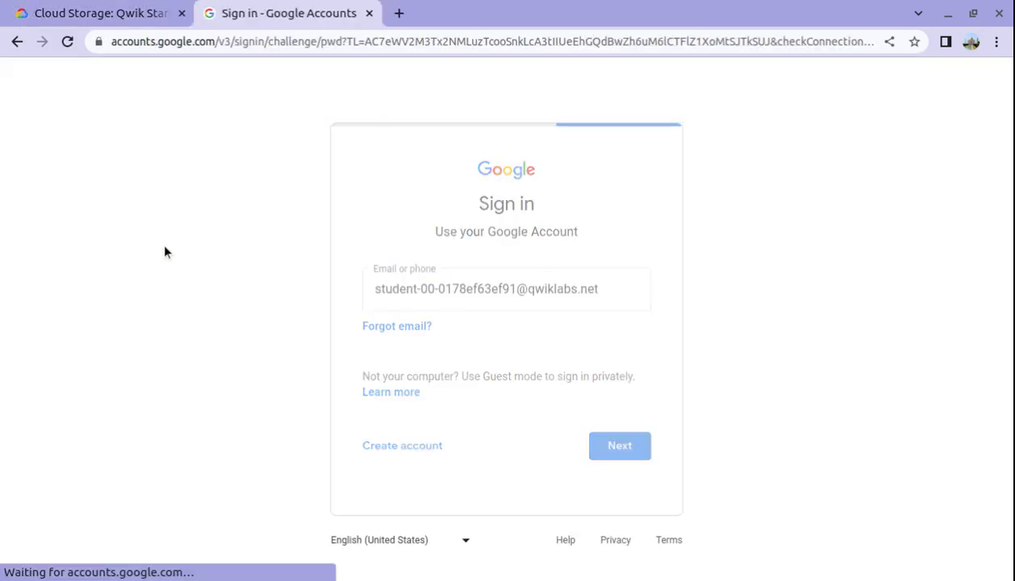
{"action": "key", "text": "ctrl+v"}
{"action": "key", "text": "Return"}
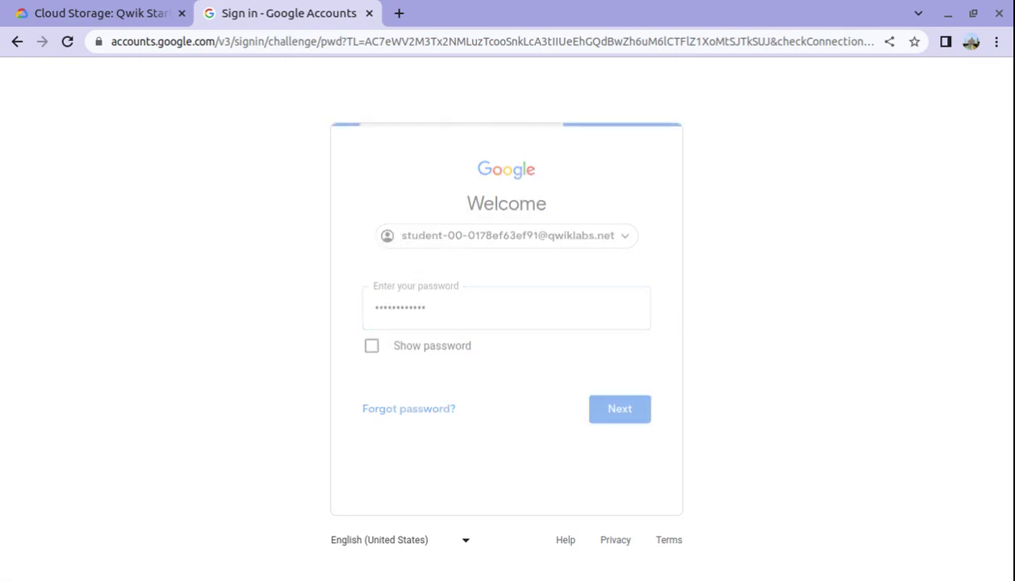
{"action": "left_click", "coordinate": [501, 481]}
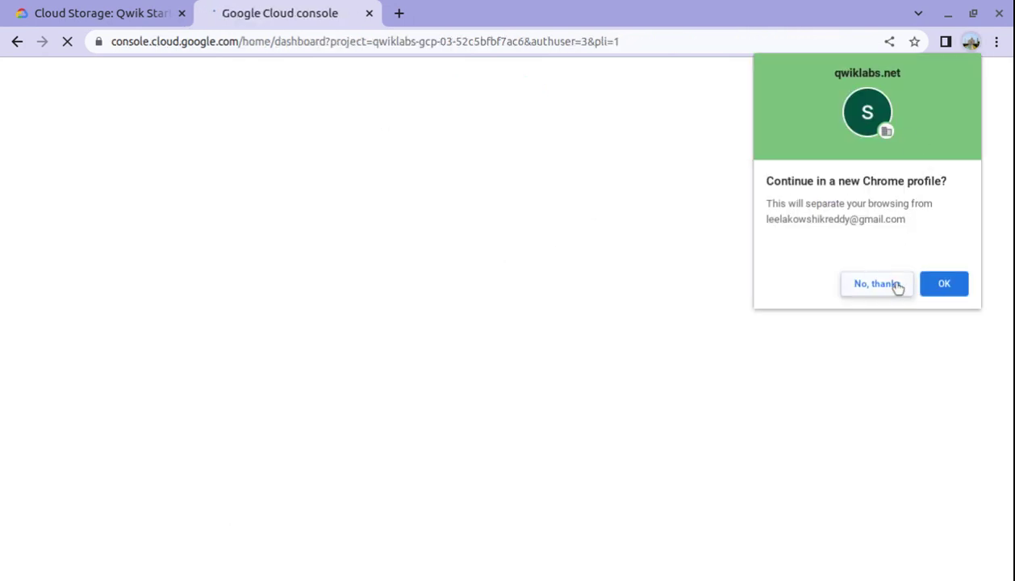
{"action": "left_click", "coordinate": [891, 286]}
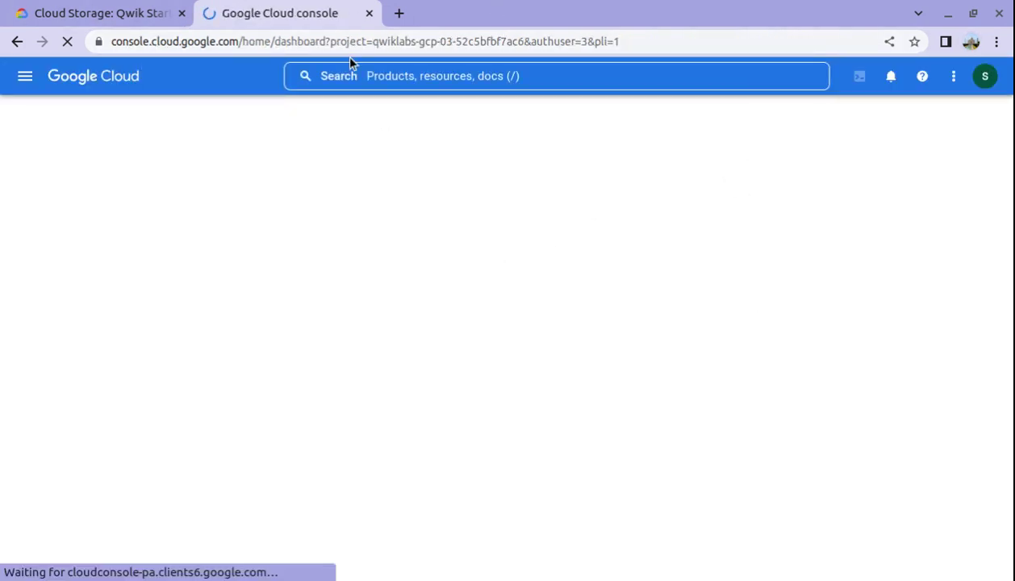
Step: Consult the lab's Task 1 bucket instructions and accept the Google Cloud terms of service in the console
{"action": "left_click", "coordinate": [80, 11]}
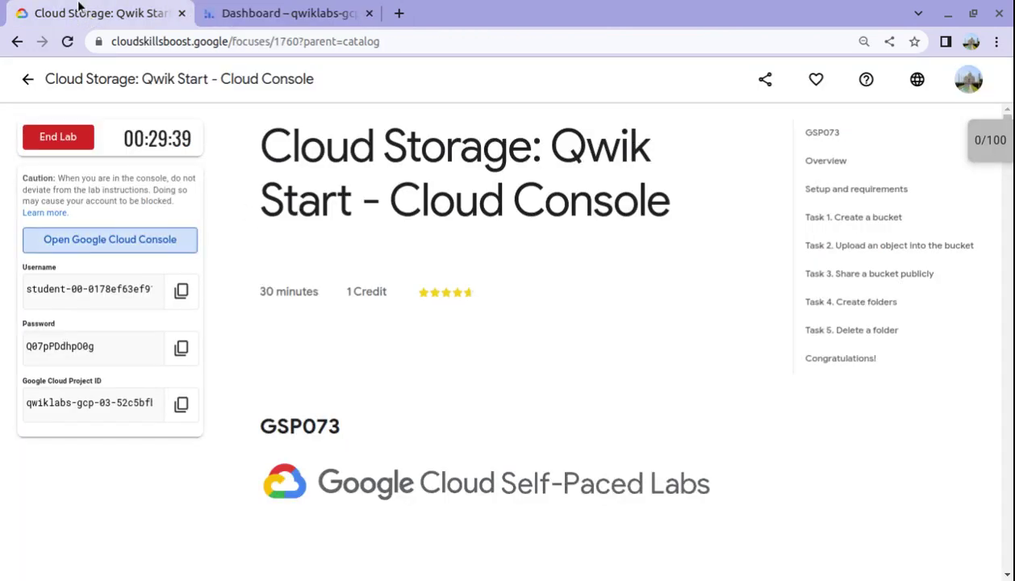
{"action": "left_click", "coordinate": [858, 224]}
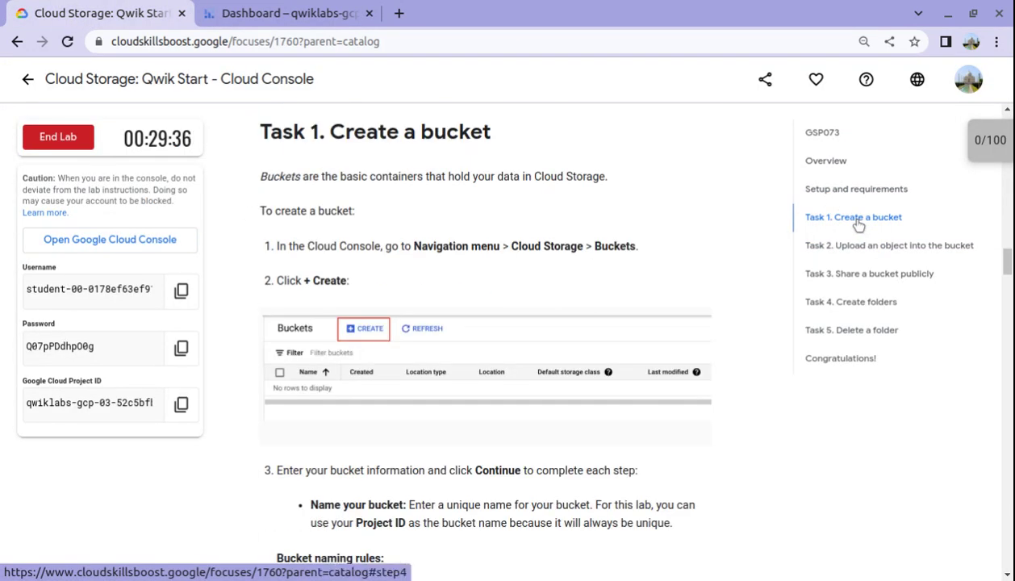
{"action": "scroll", "coordinate": [522, 251], "scroll_direction": "down", "scroll_amount": 2}
{"action": "scroll", "coordinate": [523, 251], "scroll_direction": "down", "scroll_amount": 2}
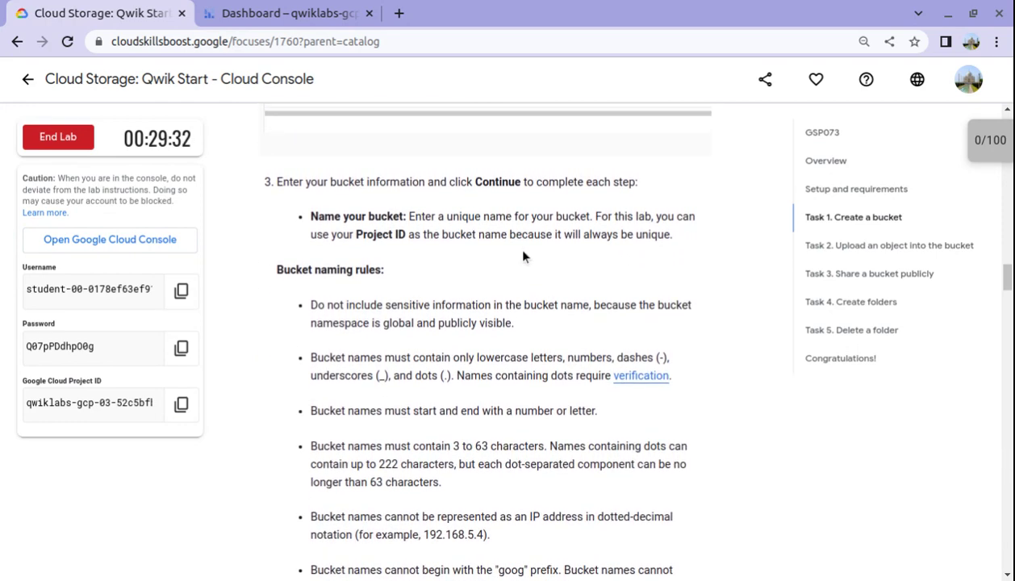
{"action": "scroll", "coordinate": [523, 254], "scroll_direction": "up", "scroll_amount": 3}
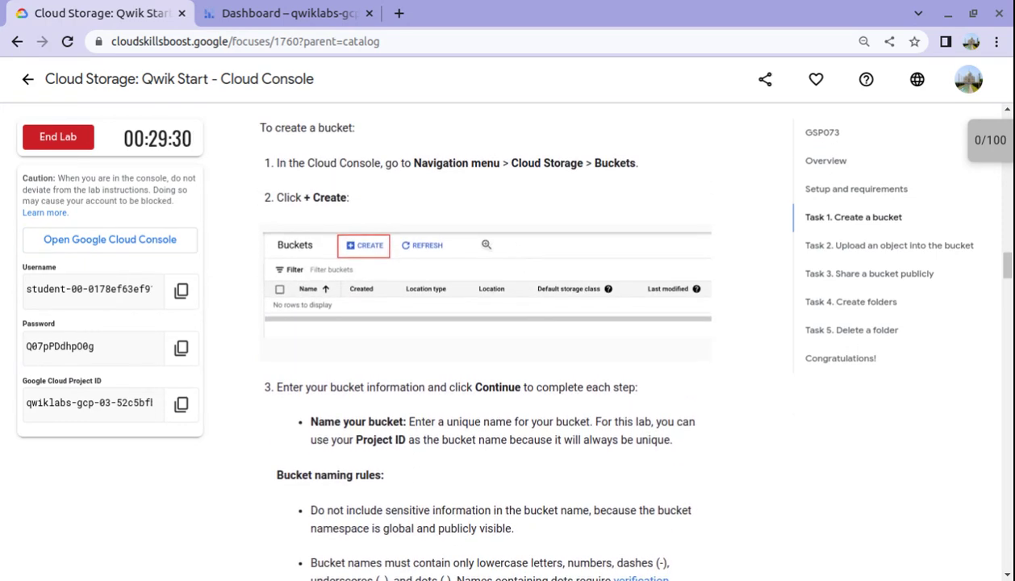
{"action": "left_click", "coordinate": [264, 13]}
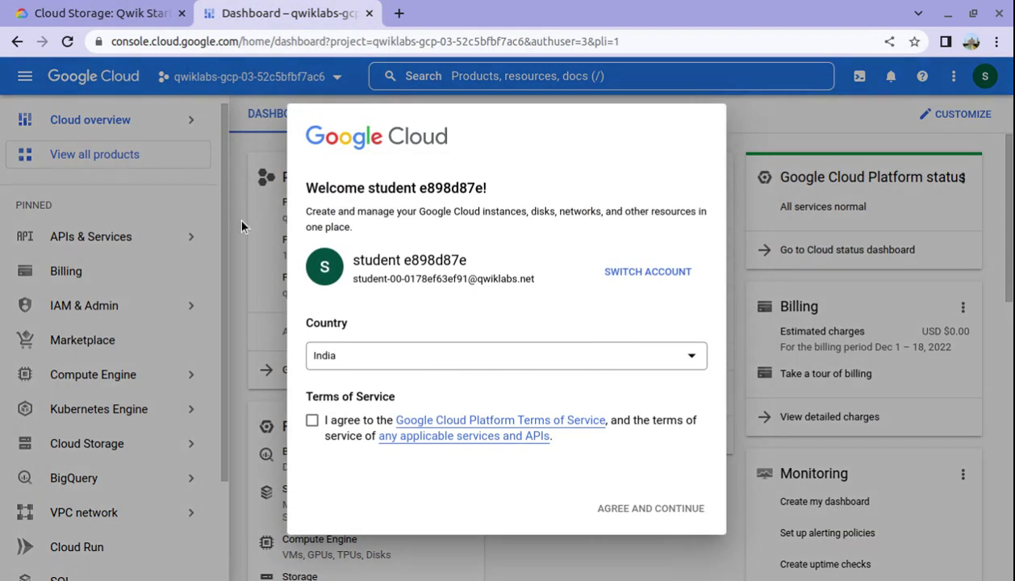
{"action": "left_click", "coordinate": [321, 421]}
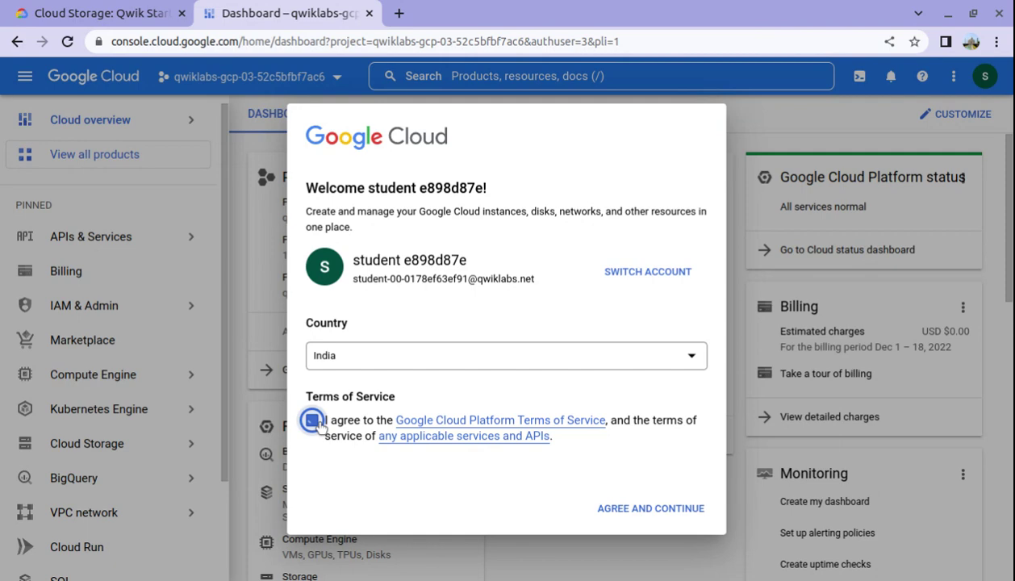
{"action": "left_click", "coordinate": [692, 519]}
Step: Open the Cloud Storage buckets list and start creating a new bucket
{"action": "mouse_move", "coordinate": [129, 444]}
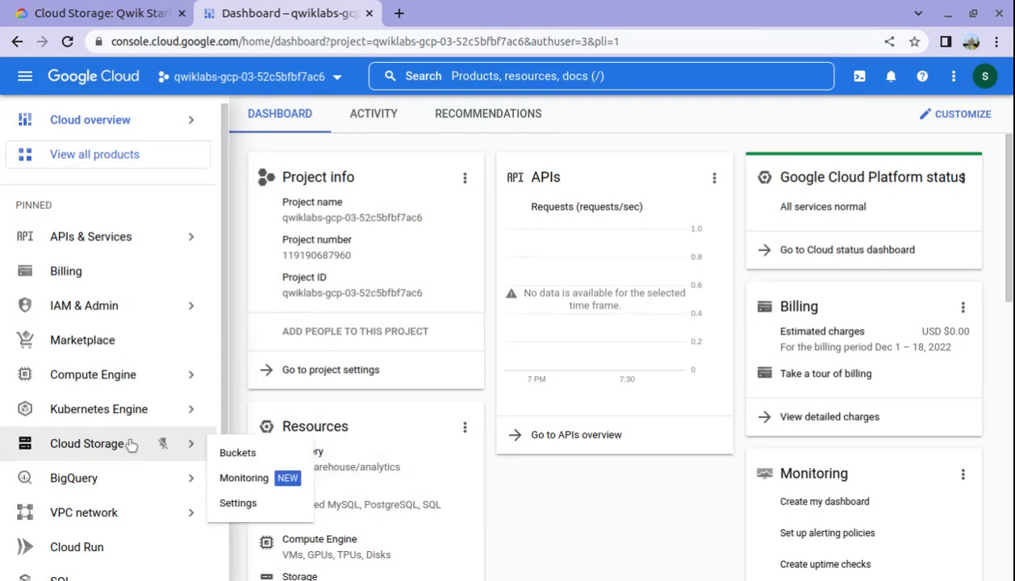
{"action": "left_click", "coordinate": [253, 461]}
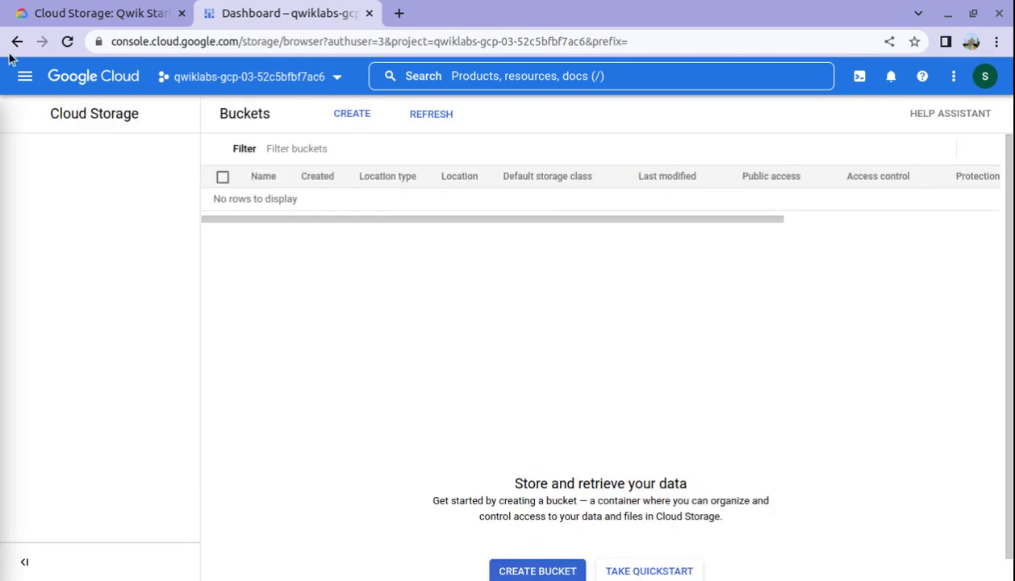
{"action": "left_click", "coordinate": [342, 115]}
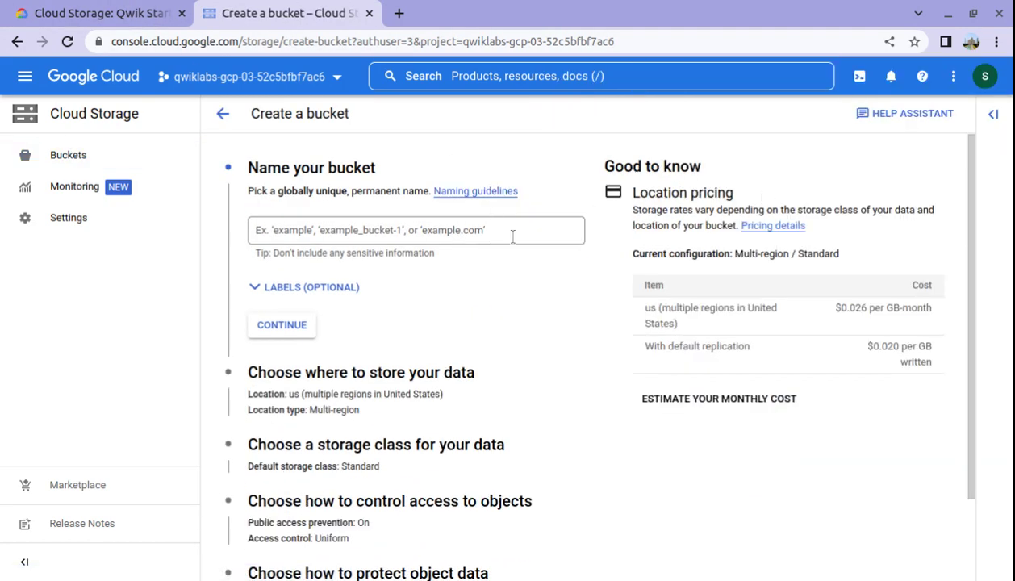
Step: Try to name the new bucket december
{"action": "left_click", "coordinate": [501, 231]}
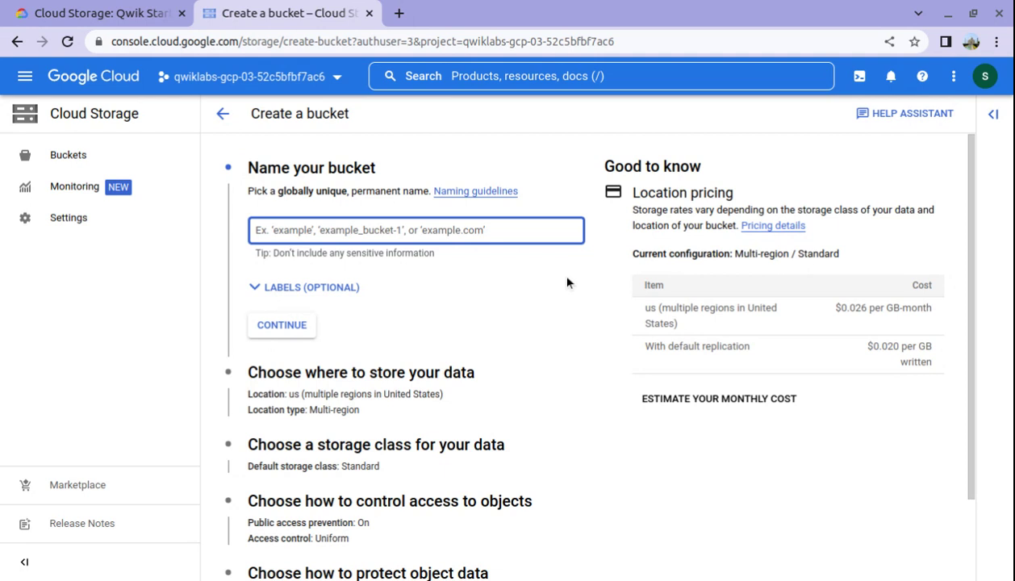
{"action": "type", "text": "ma"}
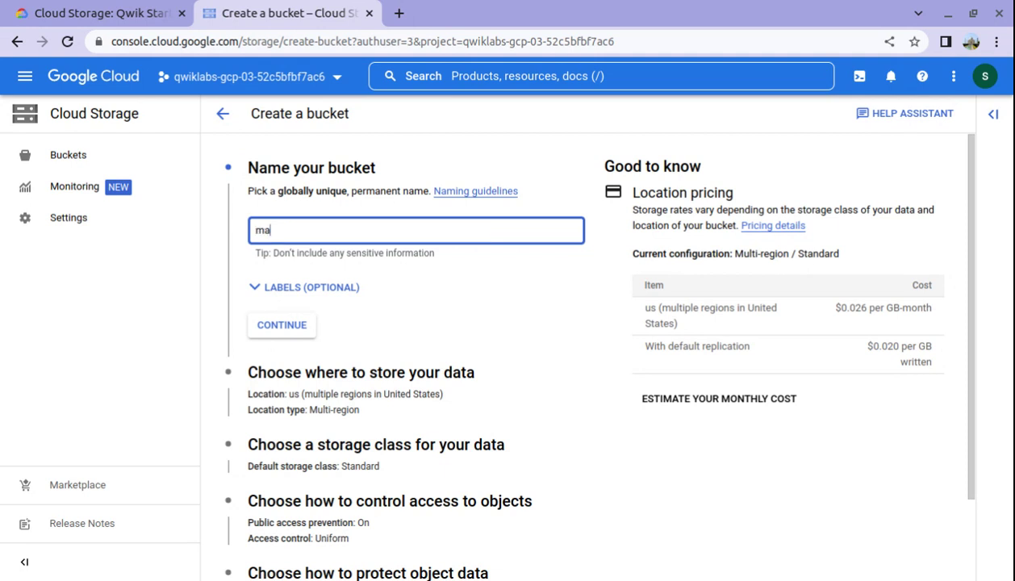
{"action": "key", "text": "BackSpace"}
{"action": "key", "text": "BackSpace"}
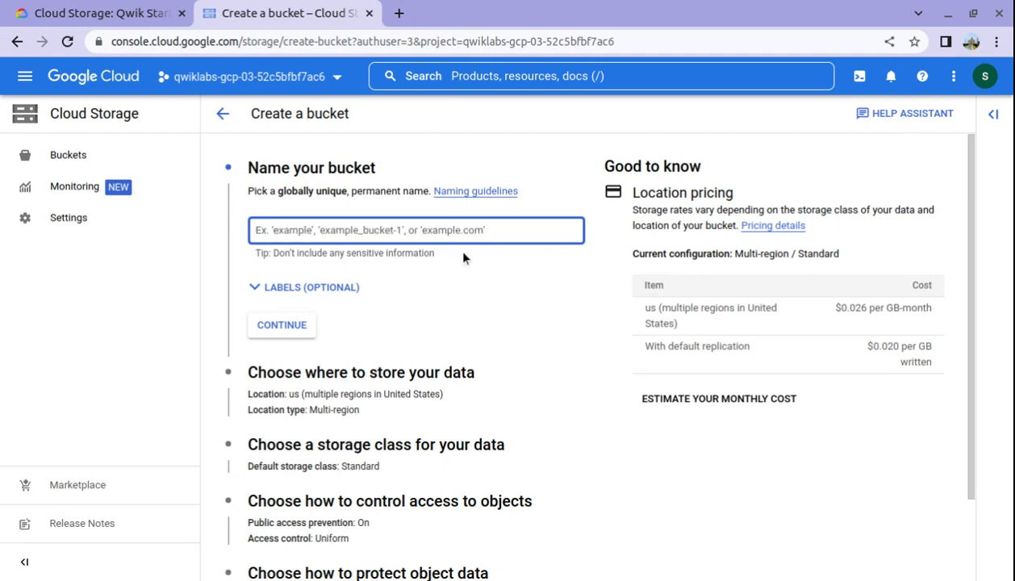
{"action": "type", "text": "december"}
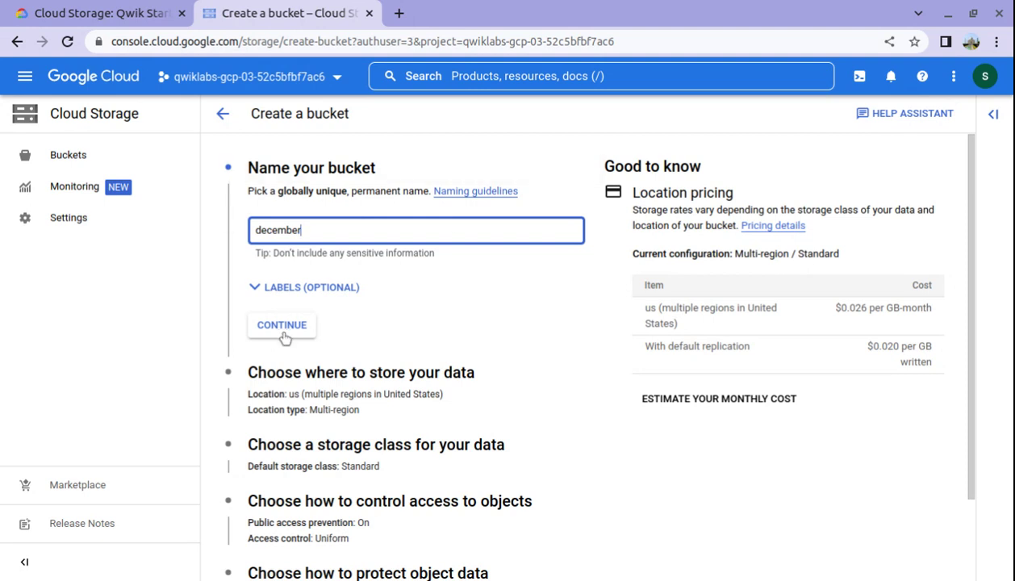
{"action": "left_click", "coordinate": [282, 325]}
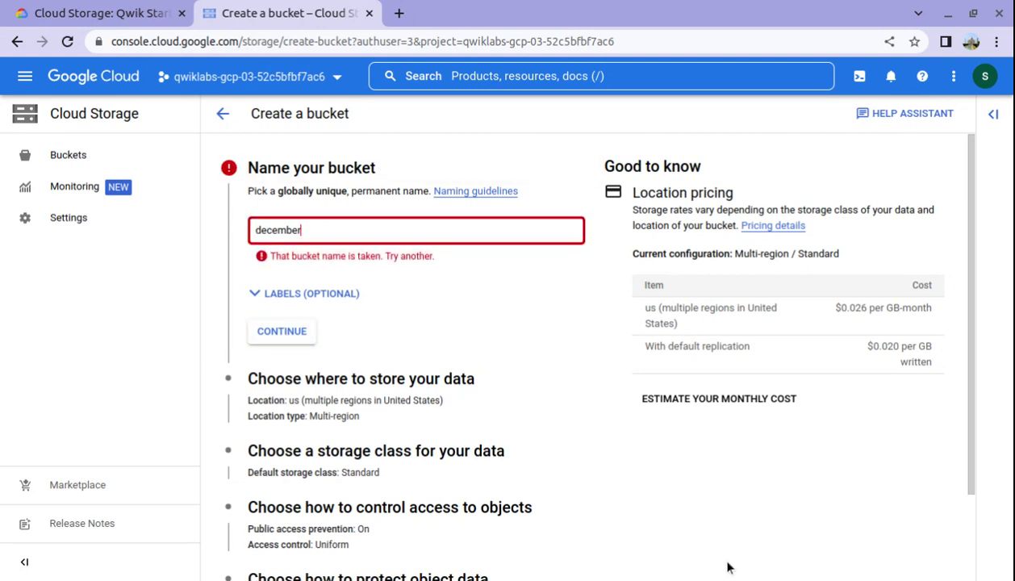
Step: Shorten the bucket name to decem and continue to the location settings
{"action": "key", "text": "BackSpace"}
{"action": "key", "text": "BackSpace"}
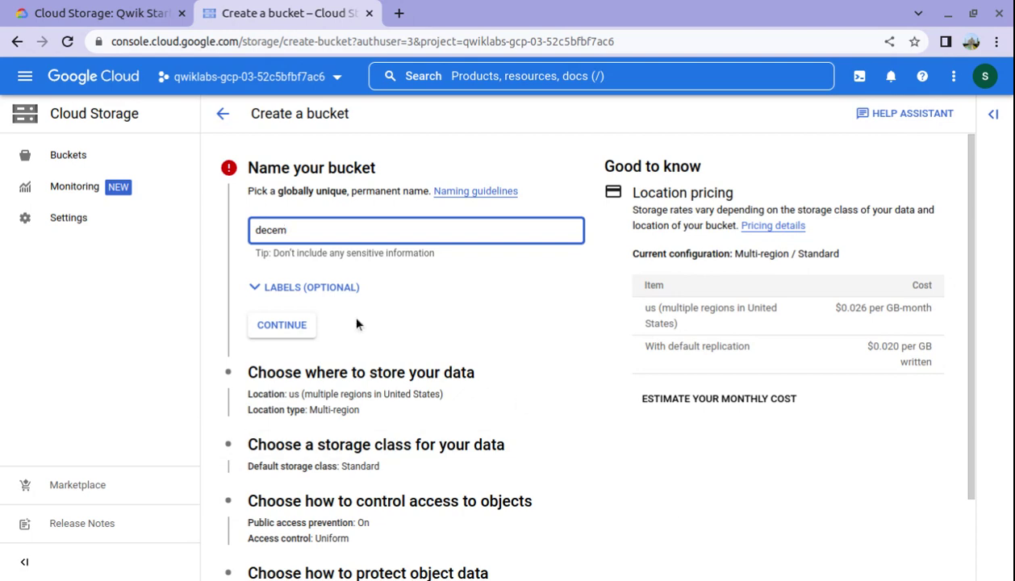
{"action": "left_click", "coordinate": [288, 326]}
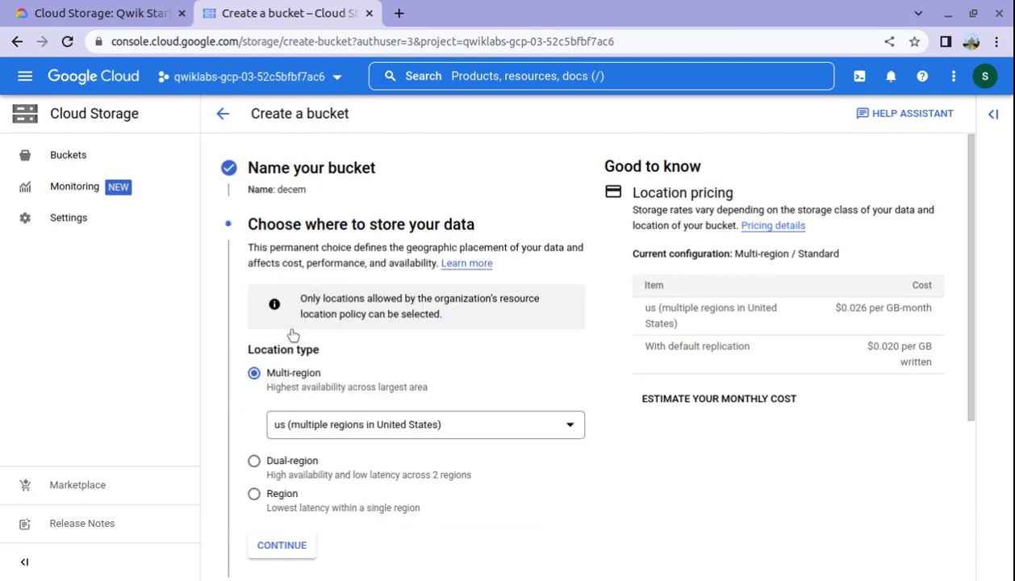
Step: Examine the lab instructions for the bucket's naming rules, location, storage class and access control settings
{"action": "left_click", "coordinate": [156, 10]}
{"action": "scroll", "coordinate": [437, 279], "scroll_direction": "down", "scroll_amount": 3}
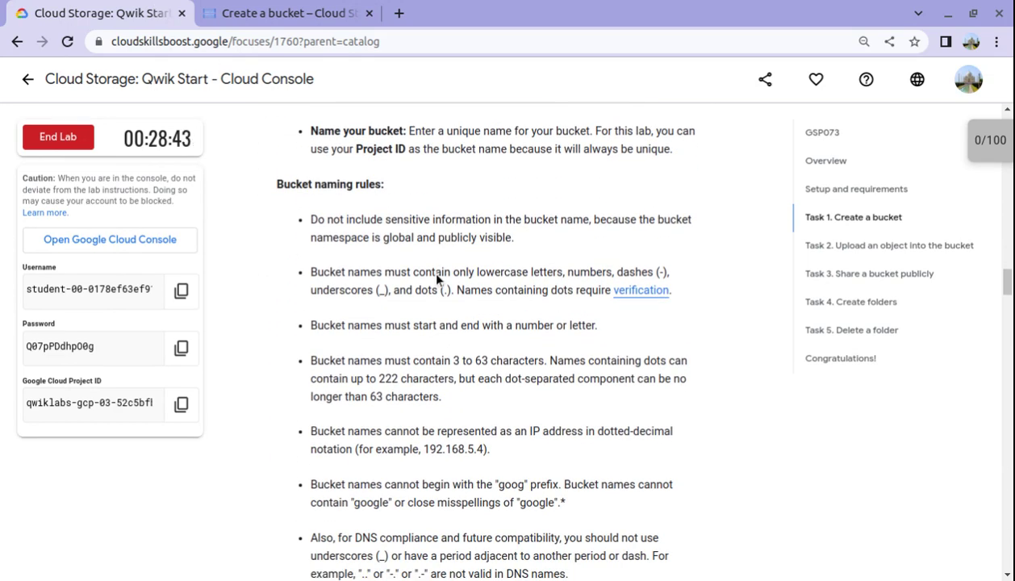
{"action": "scroll", "coordinate": [437, 275], "scroll_direction": "down", "scroll_amount": 6}
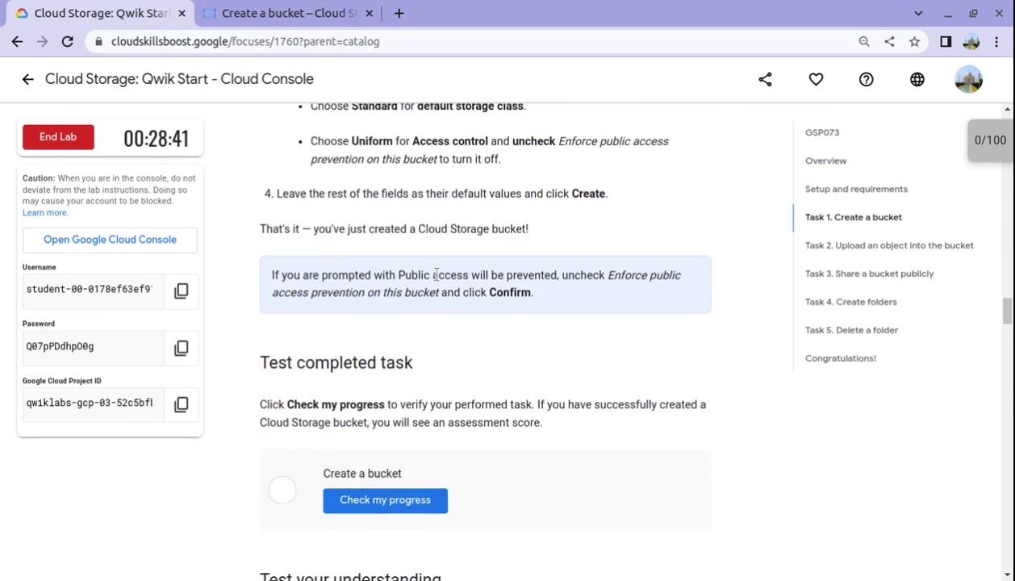
{"action": "scroll", "coordinate": [436, 274], "scroll_direction": "up", "scroll_amount": 3}
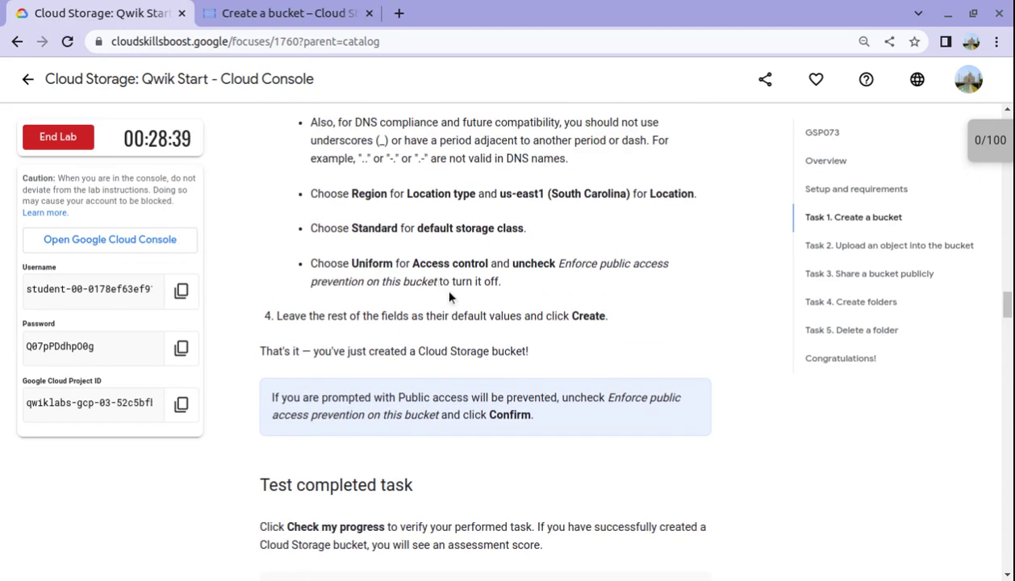
{"action": "scroll", "coordinate": [440, 286], "scroll_direction": "up", "scroll_amount": 5}
{"action": "scroll", "coordinate": [449, 291], "scroll_direction": "up", "scroll_amount": 6}
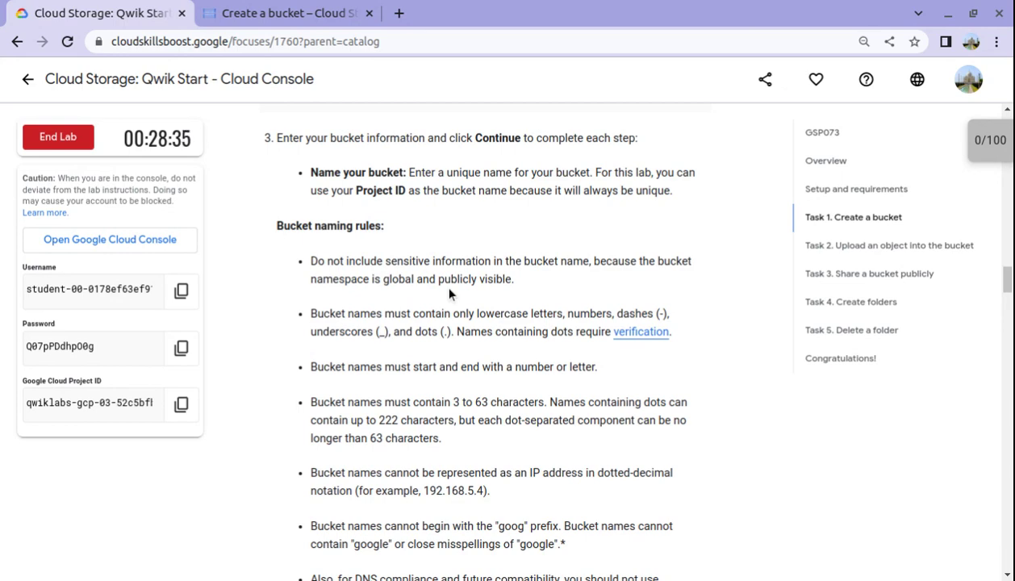
{"action": "scroll", "coordinate": [449, 294], "scroll_direction": "down", "scroll_amount": 9}
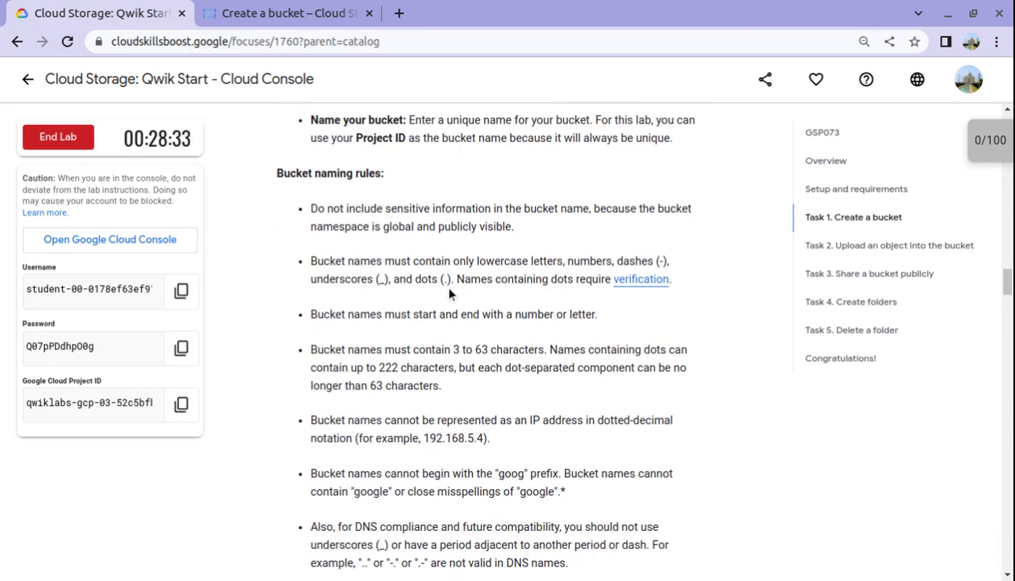
{"action": "scroll", "coordinate": [450, 294], "scroll_direction": "down", "scroll_amount": 2}
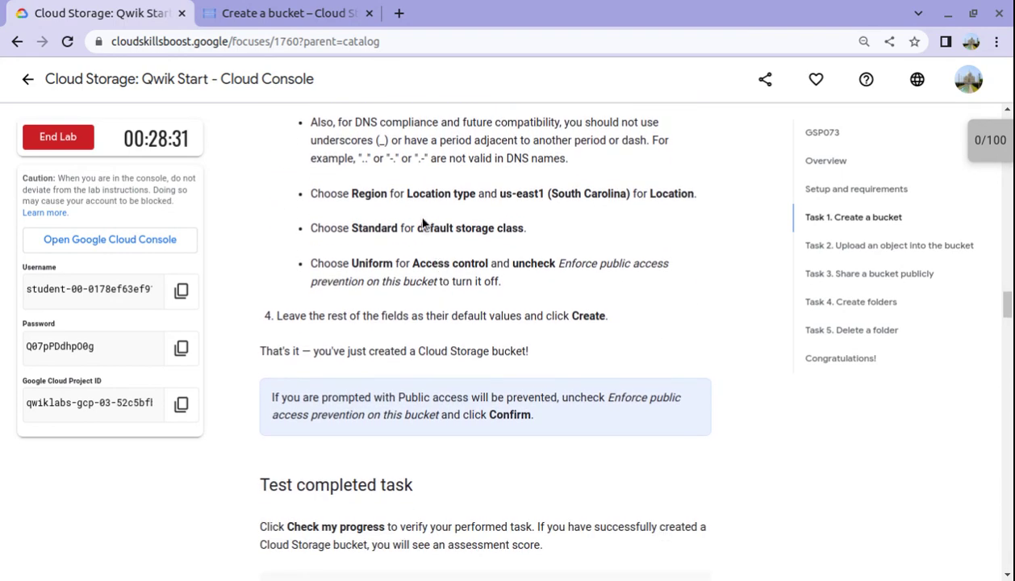
Step: Set the bucket's location type to Region with us-east1 (South Carolina), as the lab specifies, and continue to the storage class
{"action": "left_click", "coordinate": [308, 15]}
{"action": "scroll", "coordinate": [372, 301], "scroll_direction": "down", "scroll_amount": 5}
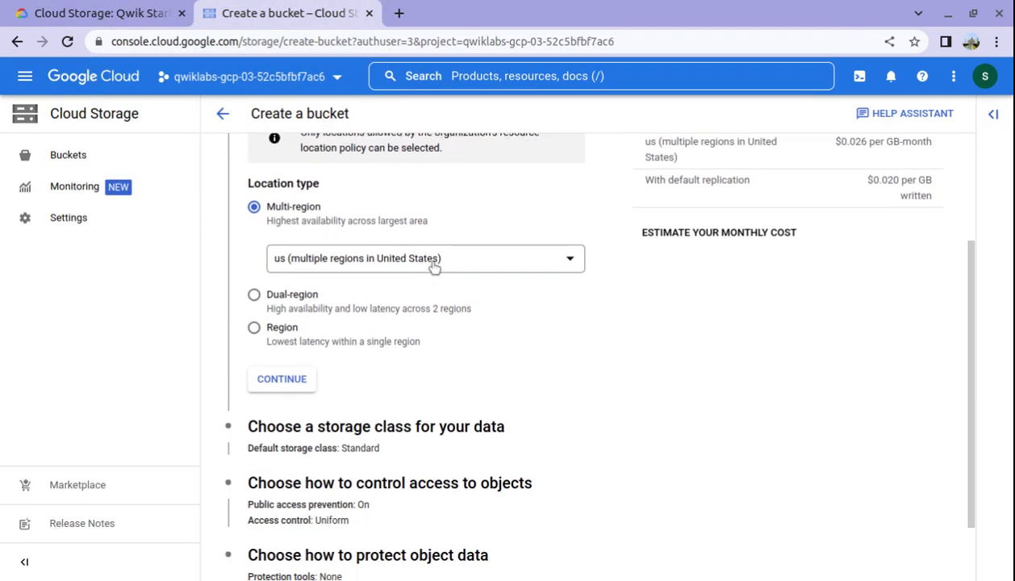
{"action": "left_click", "coordinate": [164, 17]}
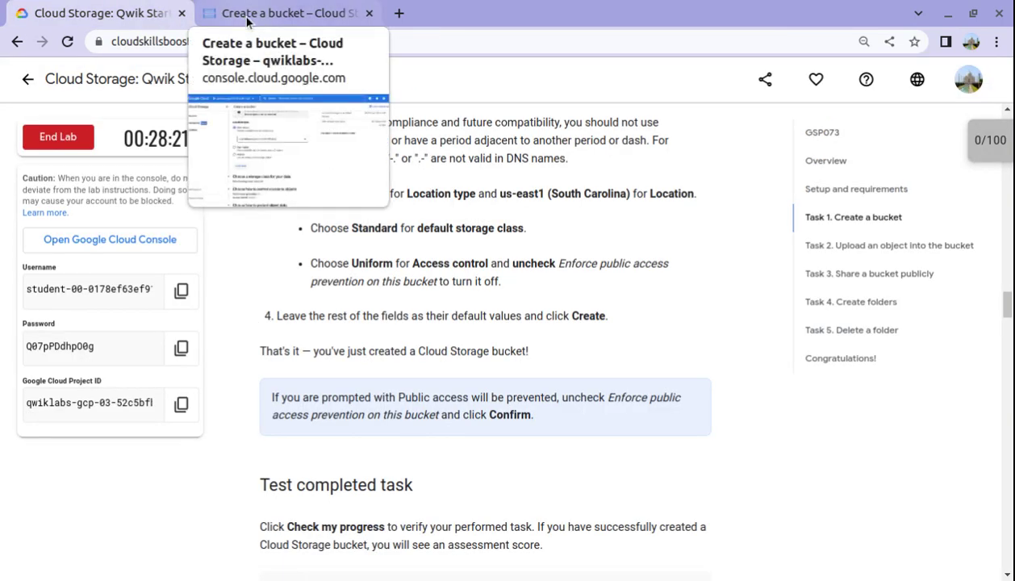
{"action": "left_click", "coordinate": [292, 11]}
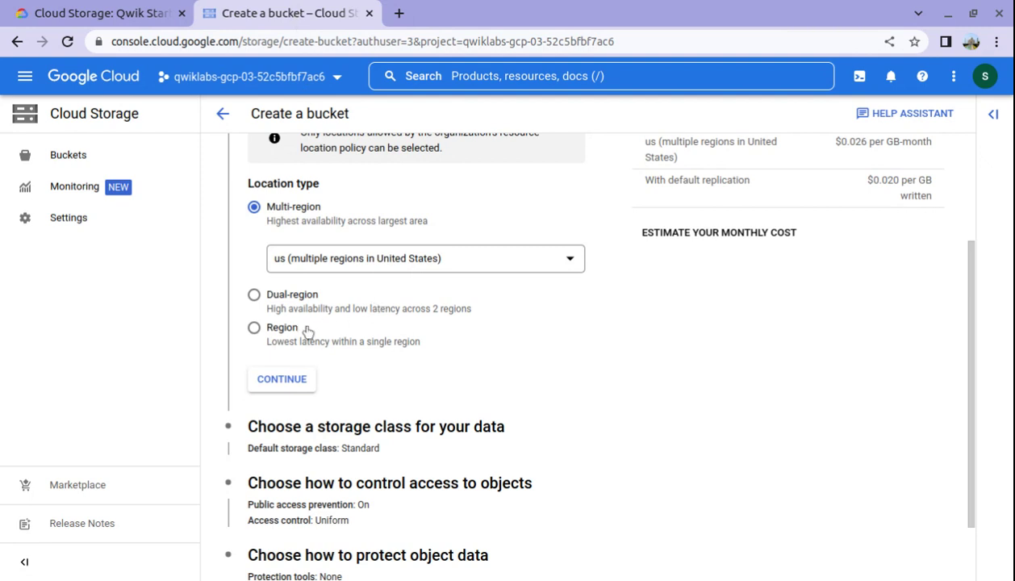
{"action": "left_click", "coordinate": [268, 329]}
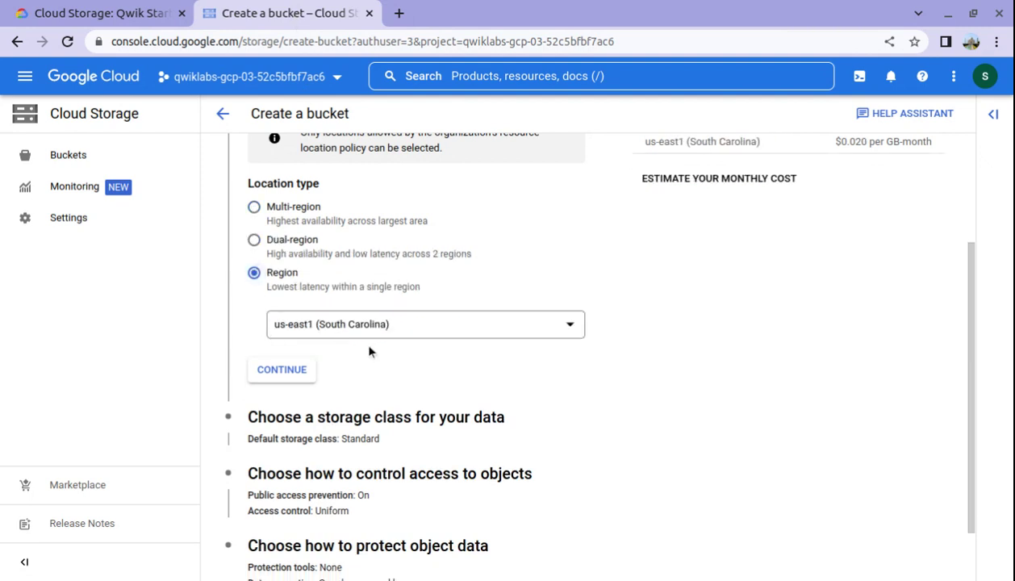
{"action": "left_click", "coordinate": [103, 13]}
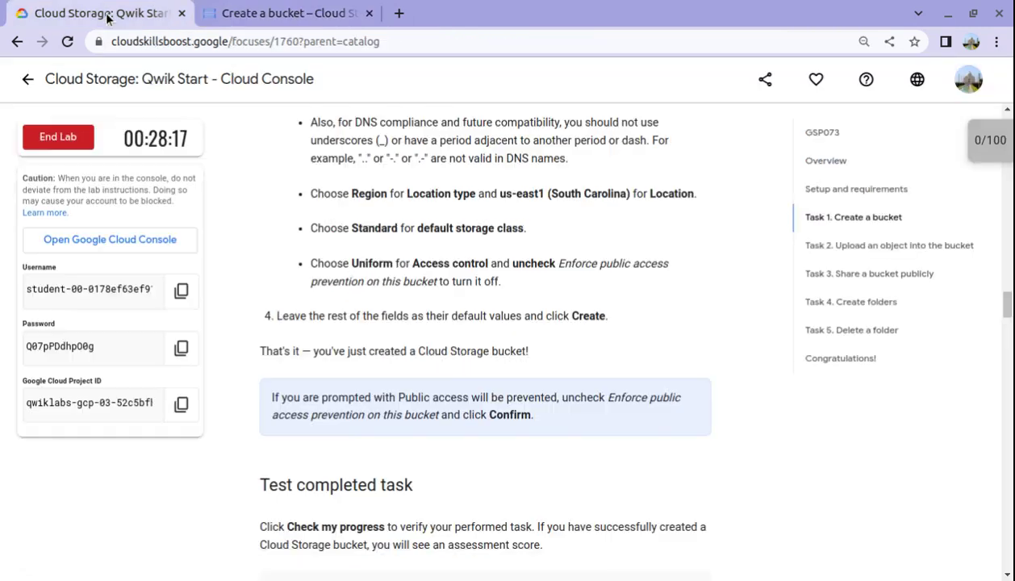
{"action": "left_click", "coordinate": [330, 27]}
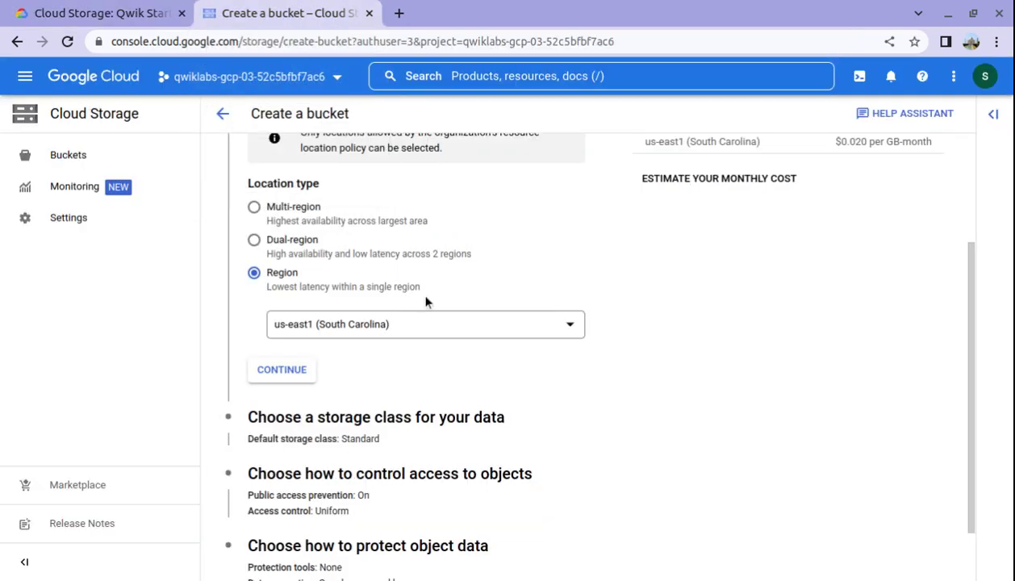
{"action": "scroll", "coordinate": [425, 314], "scroll_direction": "down", "scroll_amount": 1}
{"action": "left_click", "coordinate": [284, 330]}
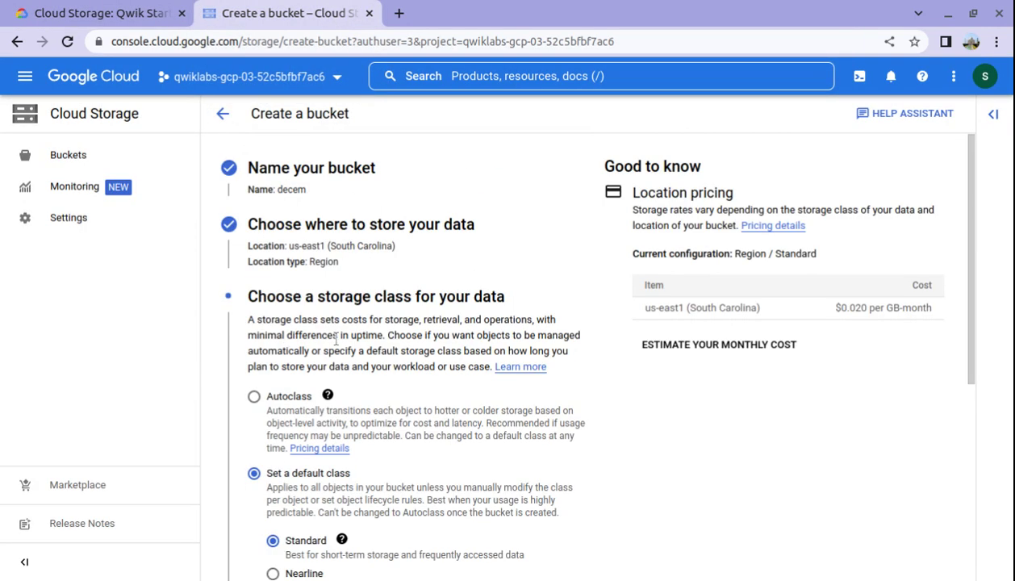
Step: Keep Standard as the bucket's default storage class, as the lab specifies, and continue to the access control settings
{"action": "scroll", "coordinate": [356, 362], "scroll_direction": "down", "scroll_amount": 1}
{"action": "scroll", "coordinate": [357, 363], "scroll_direction": "down", "scroll_amount": 5}
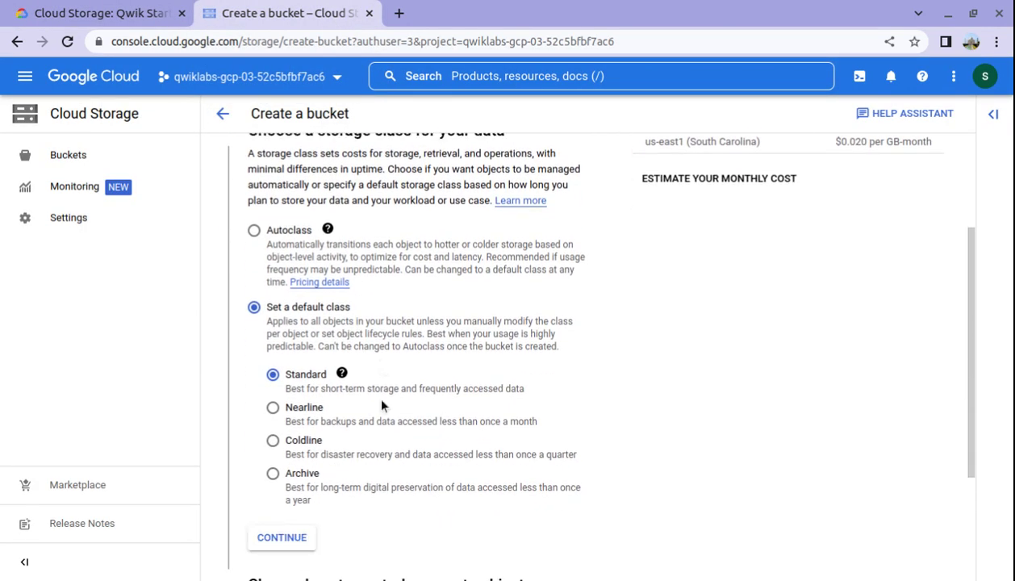
{"action": "left_click", "coordinate": [141, 22]}
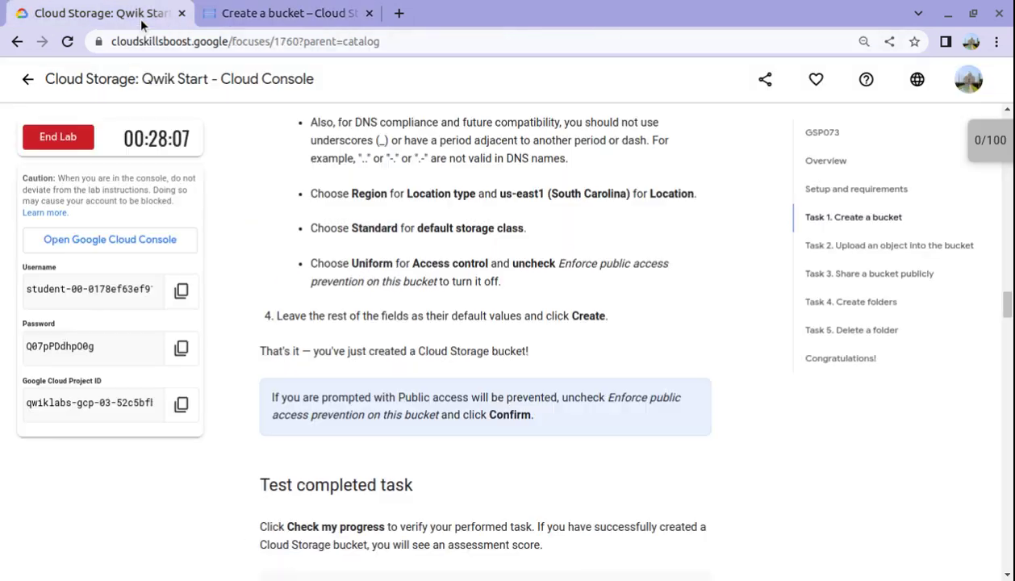
{"action": "left_click", "coordinate": [260, 17]}
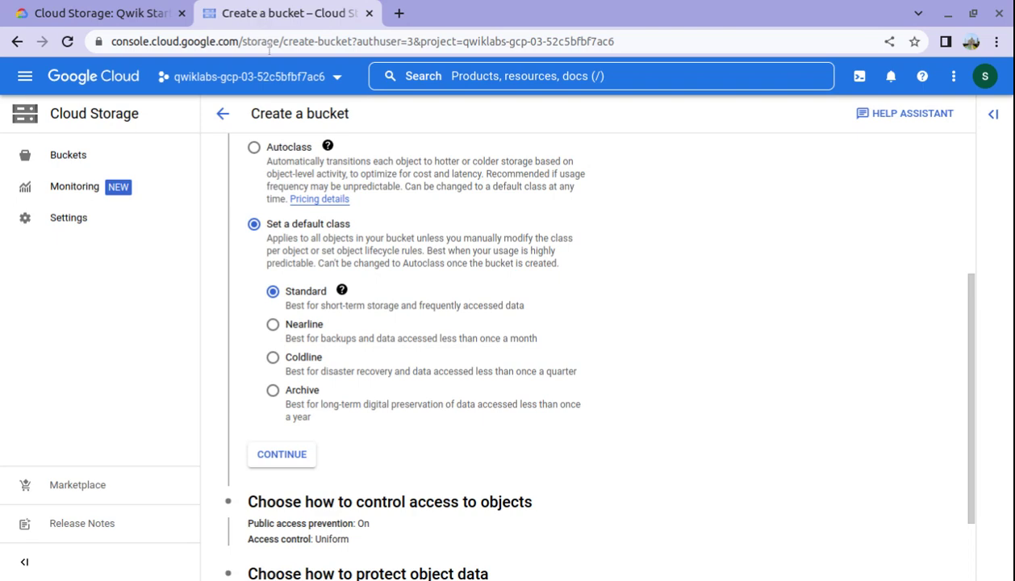
{"action": "scroll", "coordinate": [337, 256], "scroll_direction": "down", "scroll_amount": 1}
{"action": "scroll", "coordinate": [338, 256], "scroll_direction": "up", "scroll_amount": 4}
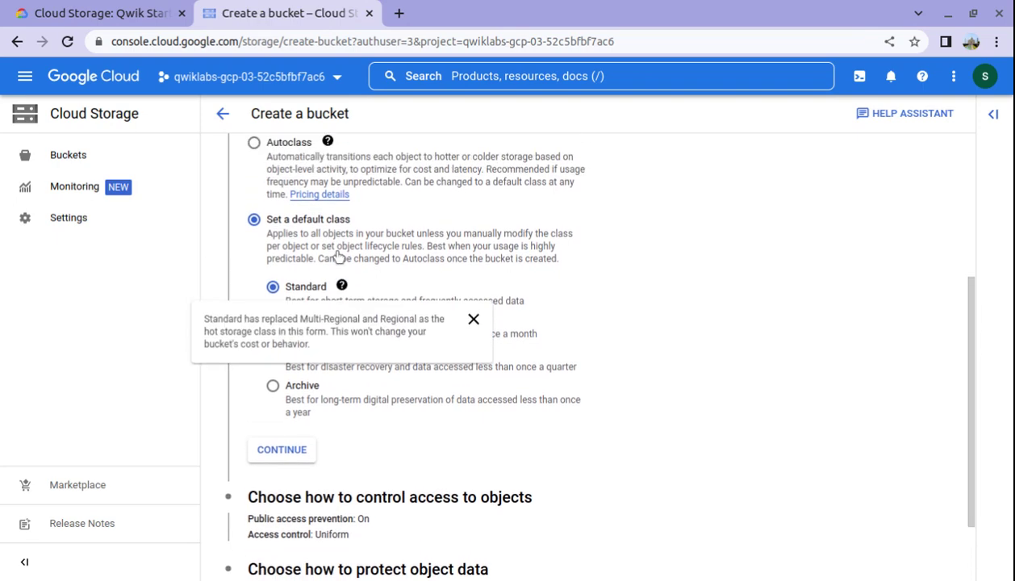
{"action": "scroll", "coordinate": [338, 256], "scroll_direction": "down", "scroll_amount": 3}
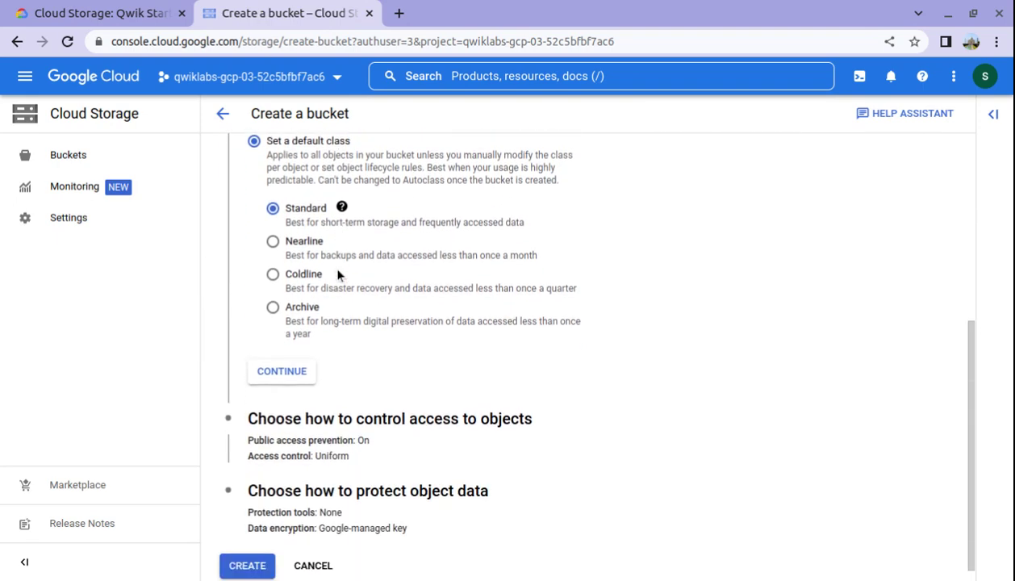
{"action": "left_click", "coordinate": [281, 372]}
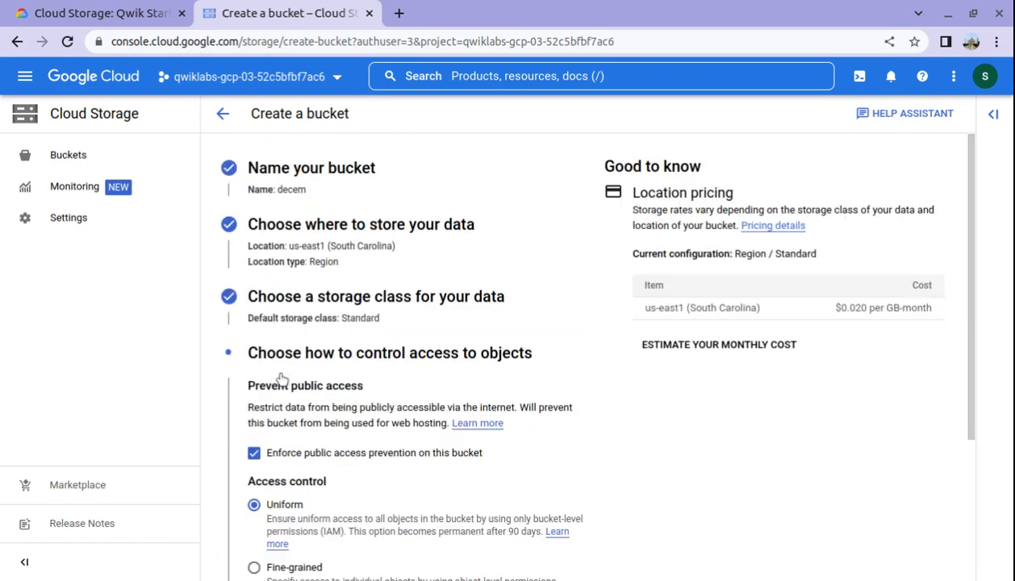
Step: Turn off public access prevention for the bucket, keep Uniform access control as the lab specifies, and continue to data protection
{"action": "left_click", "coordinate": [73, 13]}
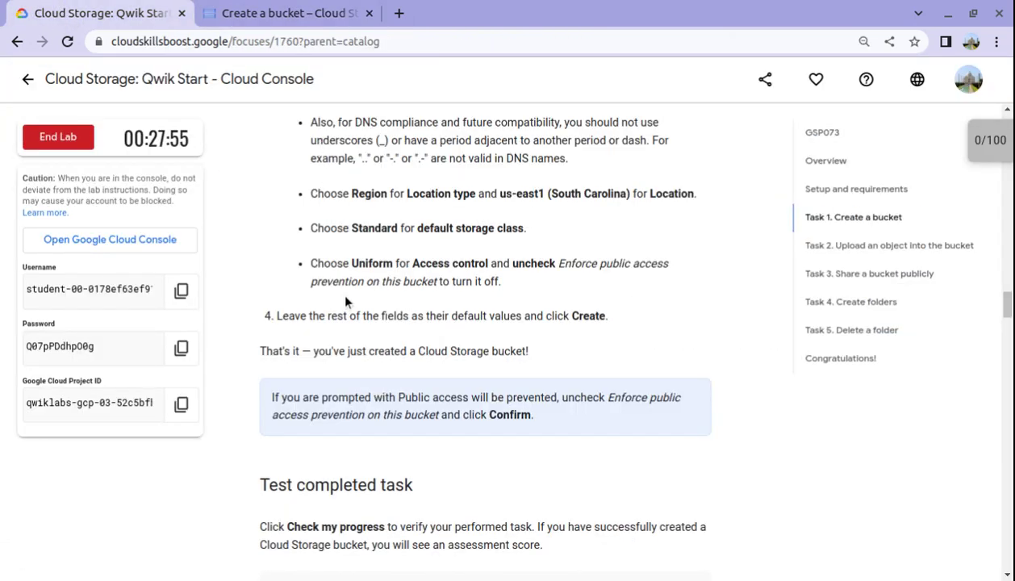
{"action": "left_click", "coordinate": [282, 19]}
{"action": "scroll", "coordinate": [408, 463], "scroll_direction": "down", "scroll_amount": 3}
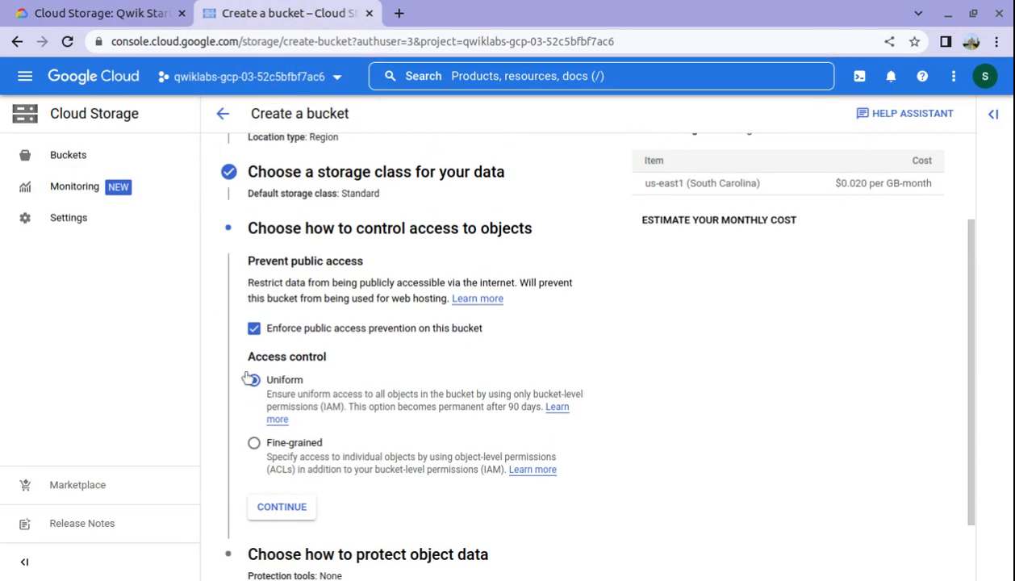
{"action": "left_click", "coordinate": [255, 329]}
{"action": "left_click", "coordinate": [140, 13]}
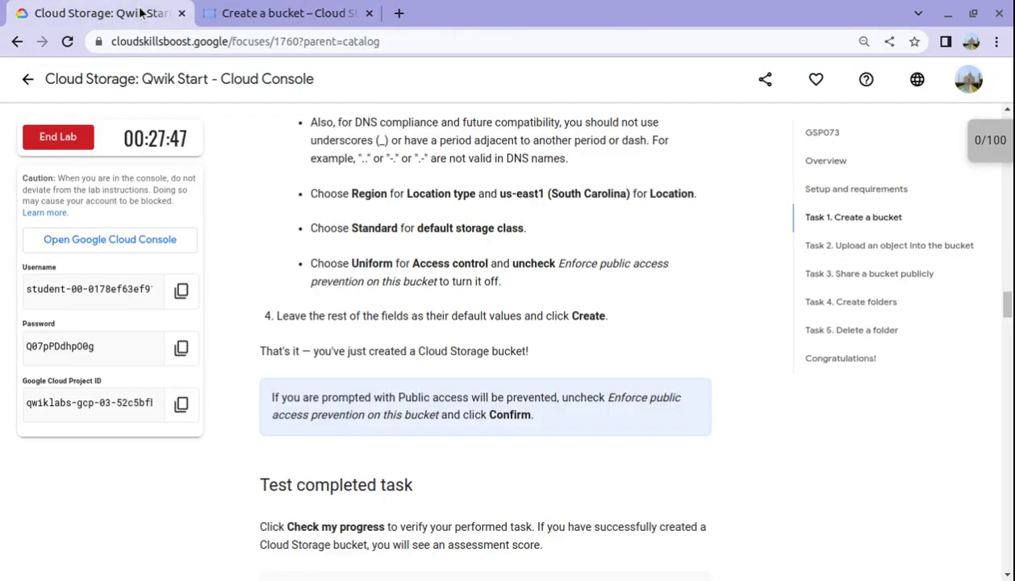
{"action": "left_click", "coordinate": [263, 15]}
{"action": "scroll", "coordinate": [323, 387], "scroll_direction": "down", "scroll_amount": 2}
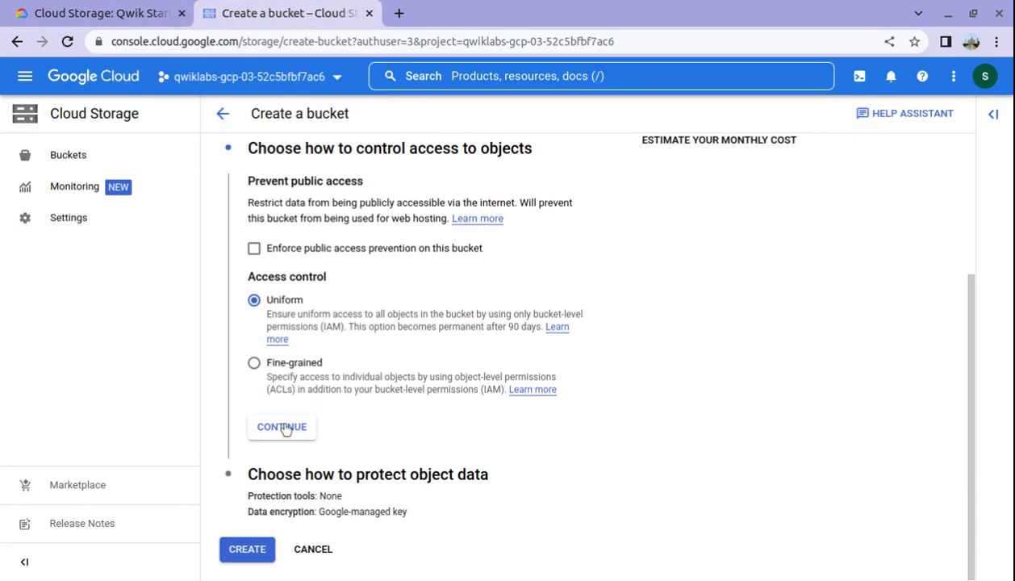
{"action": "left_click", "coordinate": [282, 426]}
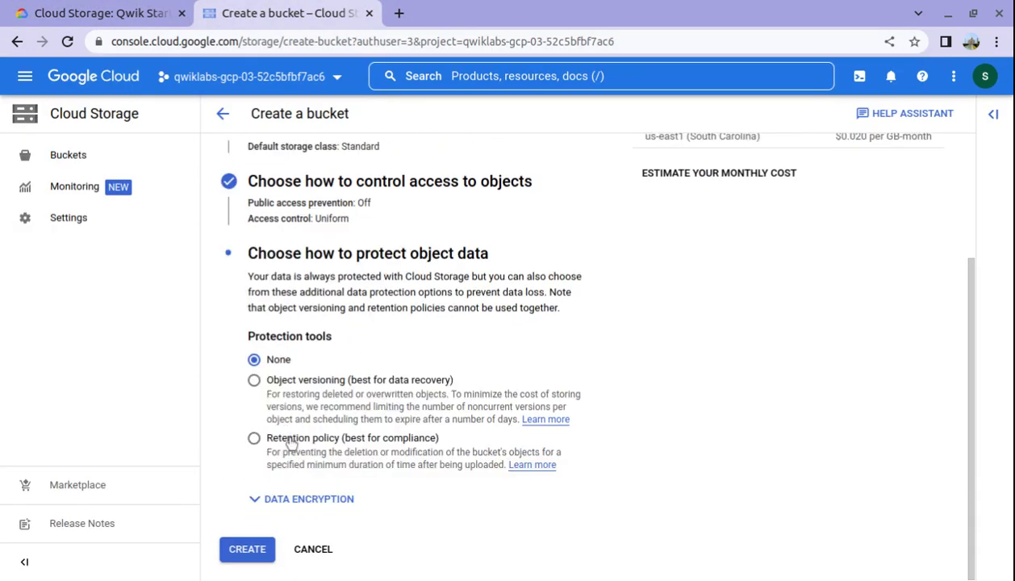
Step: Create the decem bucket with the default data protection settings, as the lab instructs, and view its details page
{"action": "left_click", "coordinate": [103, 13]}
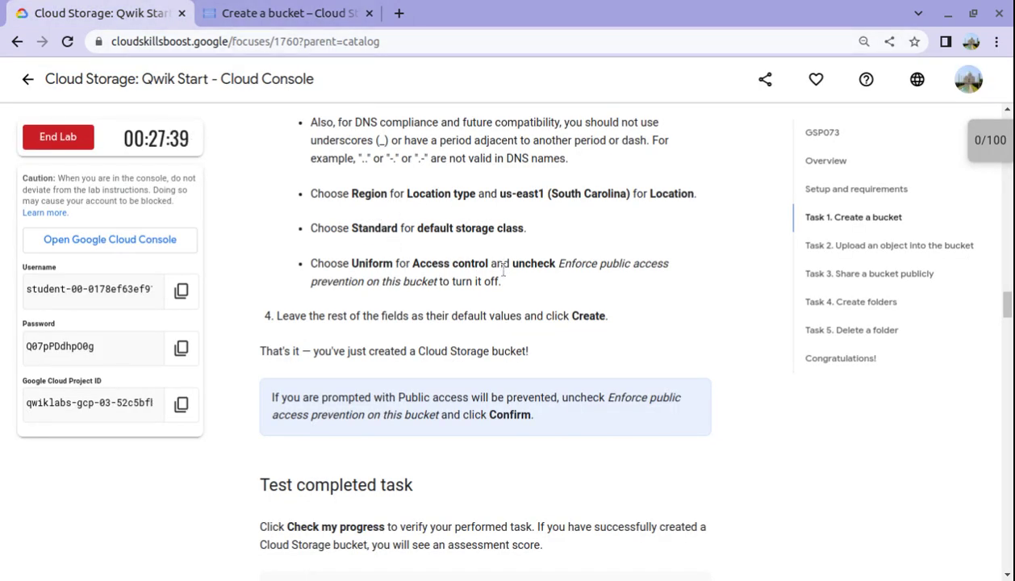
{"action": "left_click", "coordinate": [291, 14]}
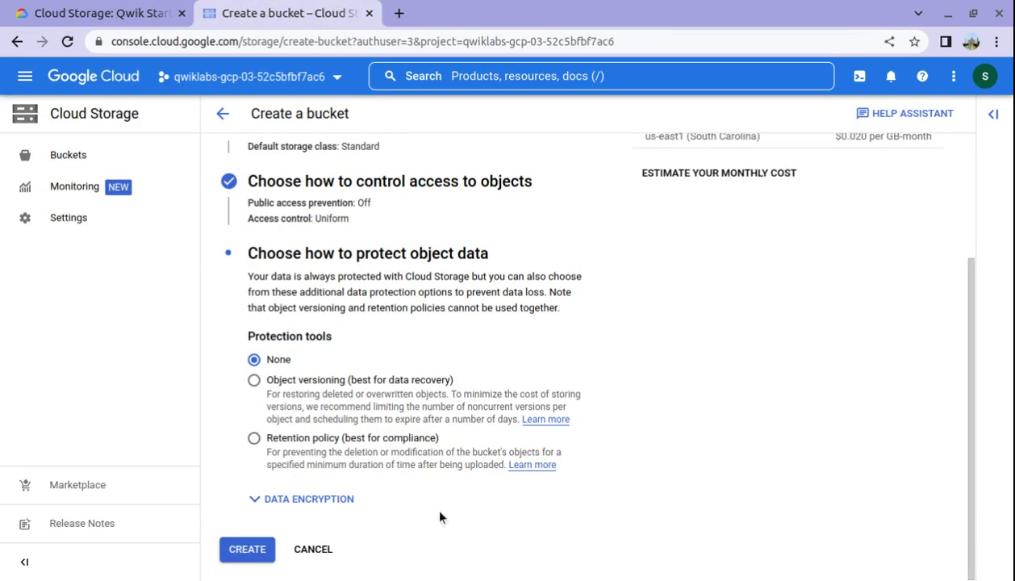
{"action": "left_click", "coordinate": [248, 551]}
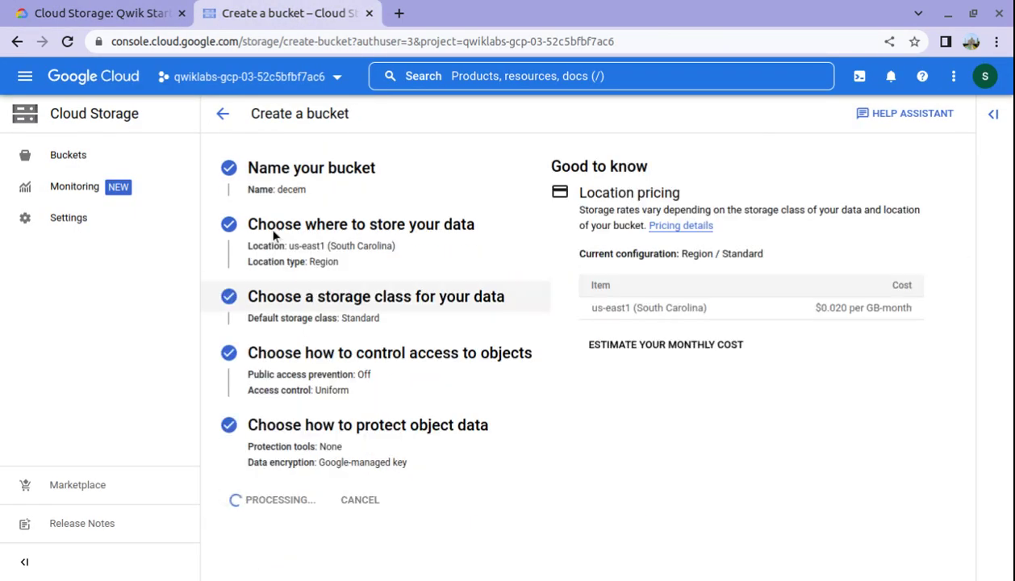
{"action": "left_click", "coordinate": [137, 14]}
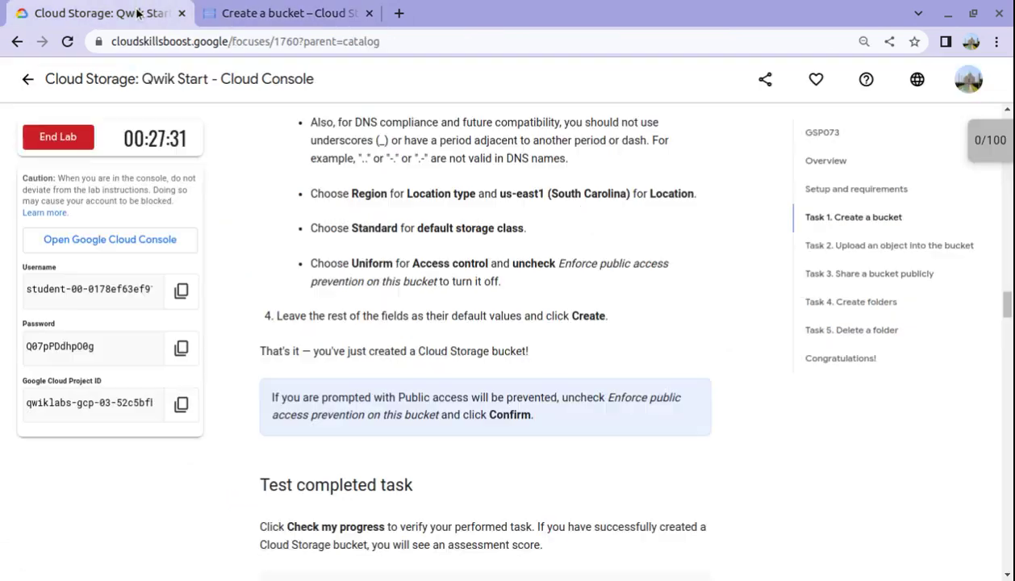
{"action": "scroll", "coordinate": [455, 242], "scroll_direction": "down", "scroll_amount": 3}
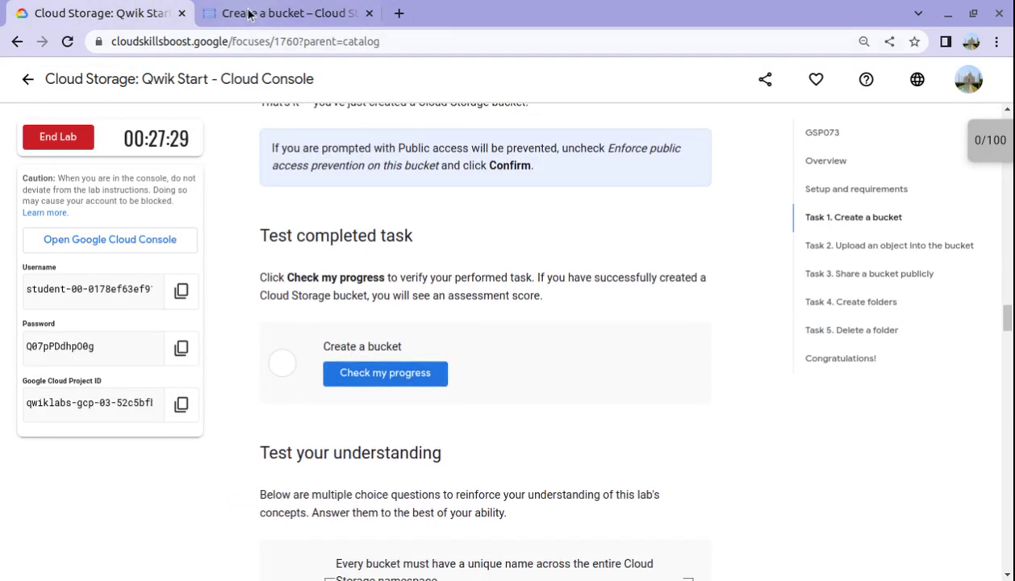
{"action": "left_click", "coordinate": [250, 14]}
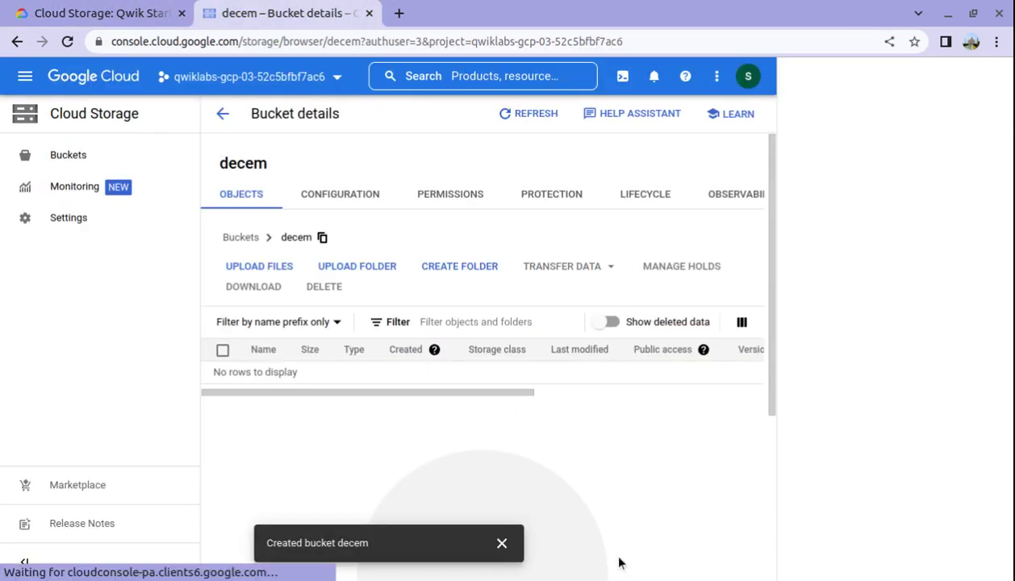
Step: Run the lab's progress check for the Create a bucket task and review the checkpoint scores
{"action": "left_click", "coordinate": [105, 14]}
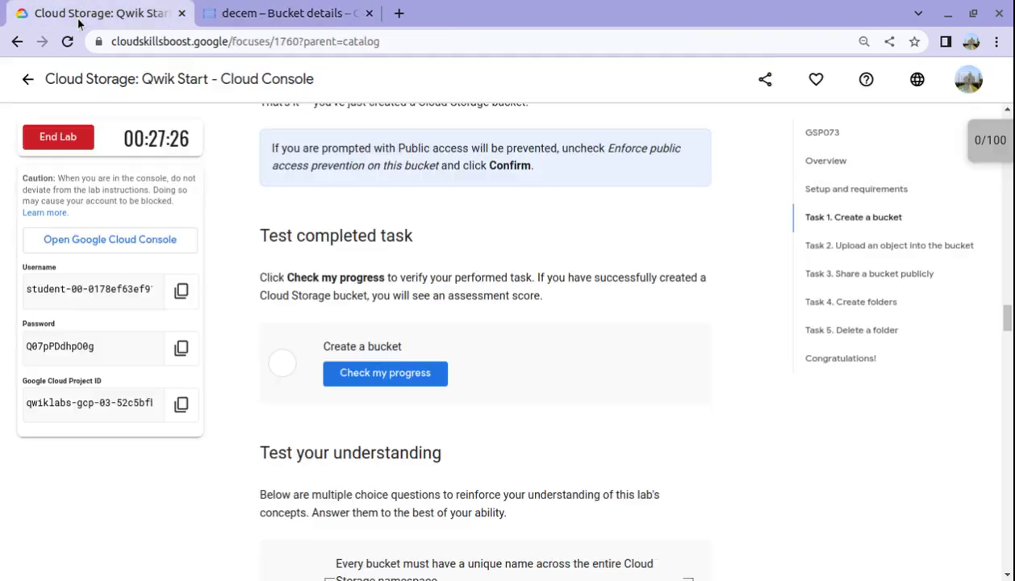
{"action": "left_click", "coordinate": [388, 367]}
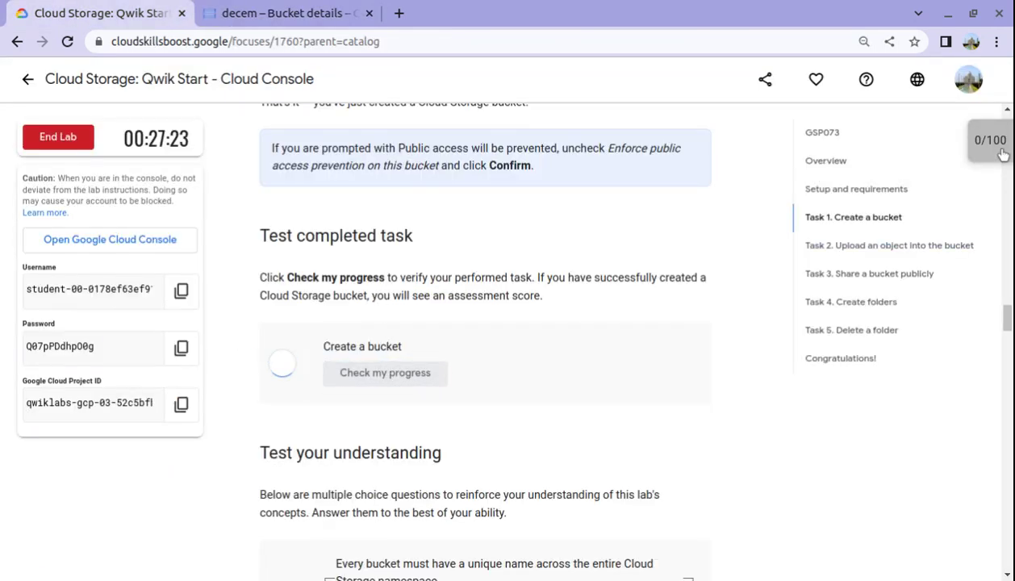
{"action": "scroll", "coordinate": [484, 334], "scroll_direction": "down", "scroll_amount": 1}
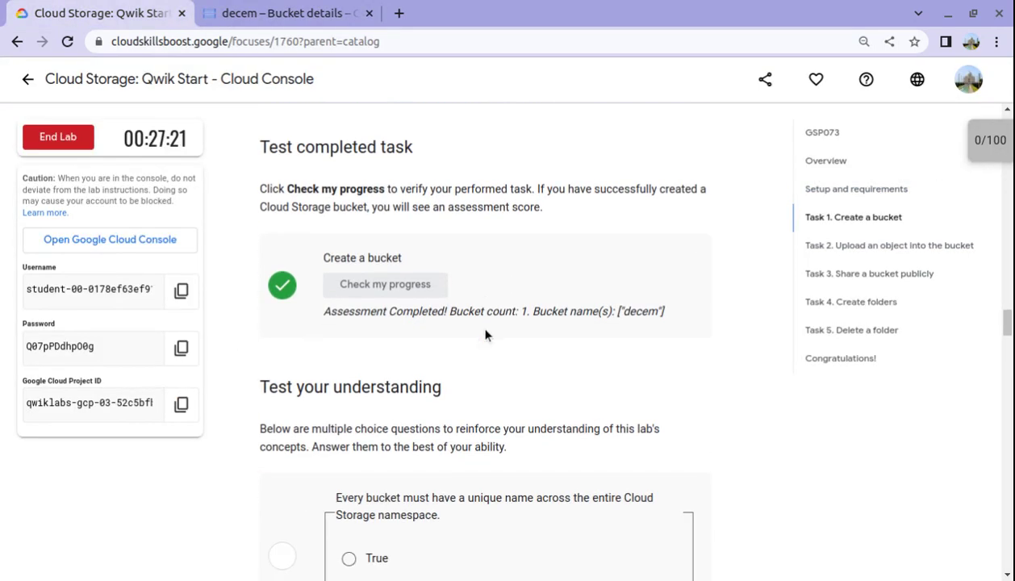
{"action": "scroll", "coordinate": [485, 334], "scroll_direction": "down", "scroll_amount": 1}
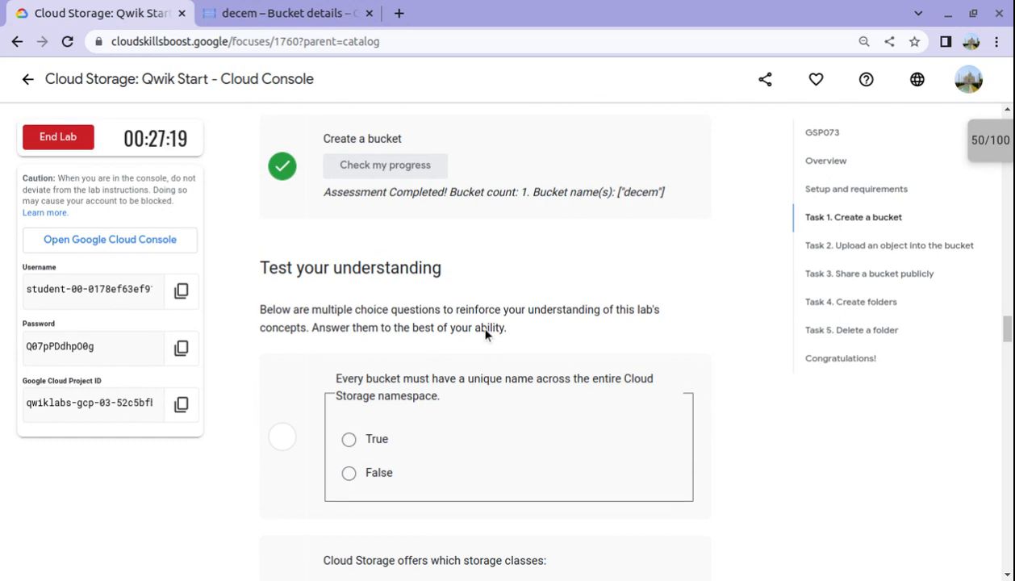
{"action": "left_click", "coordinate": [972, 139]}
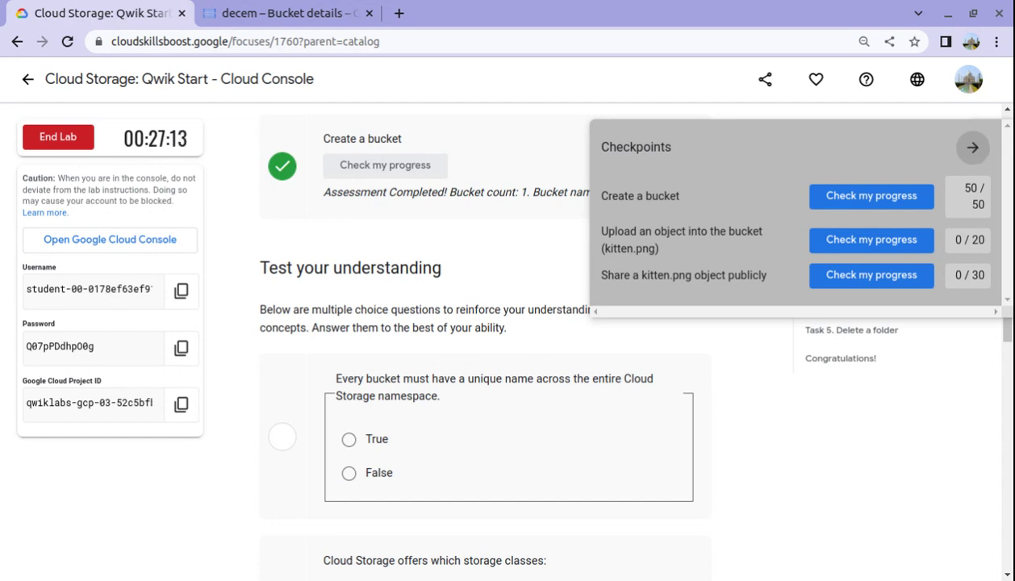
{"action": "left_click", "coordinate": [972, 147]}
Step: Answer True to the lab question on whether every bucket needs a unique name across the Cloud Storage namespace
{"action": "scroll", "coordinate": [630, 375], "scroll_direction": "down", "scroll_amount": 2}
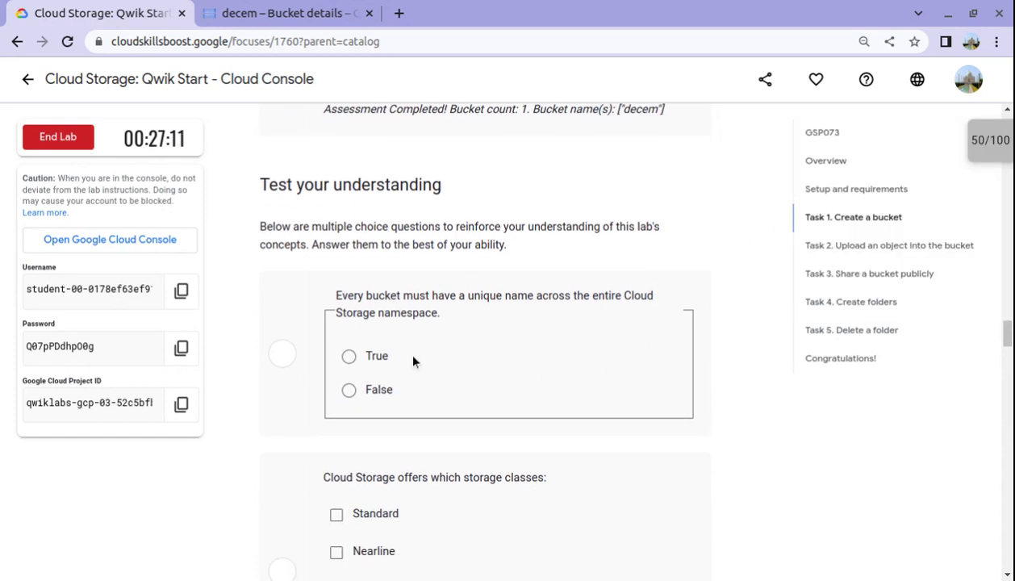
{"action": "scroll", "coordinate": [412, 360], "scroll_direction": "down", "scroll_amount": 2}
{"action": "left_click", "coordinate": [350, 273]}
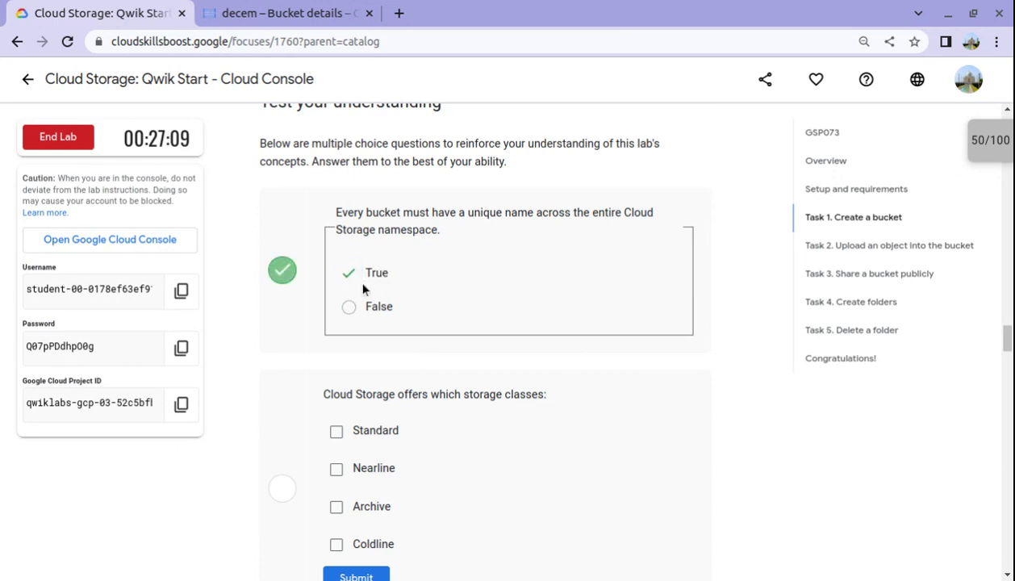
Step: Submit Standard, Nearline, Archive and Coldline as the answer to the question on Cloud Storage's storage classes
{"action": "scroll", "coordinate": [362, 289], "scroll_direction": "down", "scroll_amount": 5}
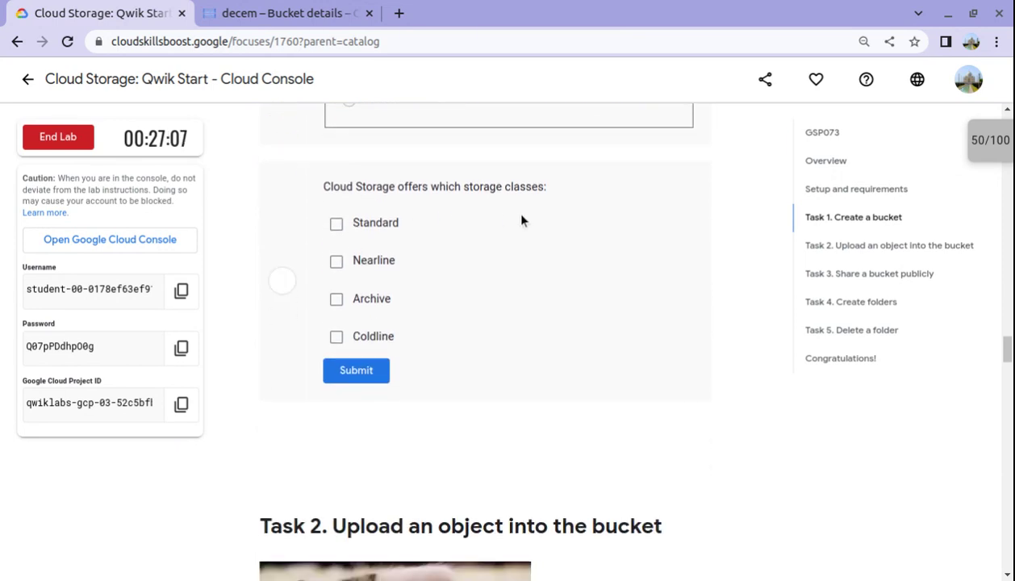
{"action": "left_click", "coordinate": [337, 229]}
{"action": "left_click", "coordinate": [338, 262]}
{"action": "left_click", "coordinate": [336, 299]}
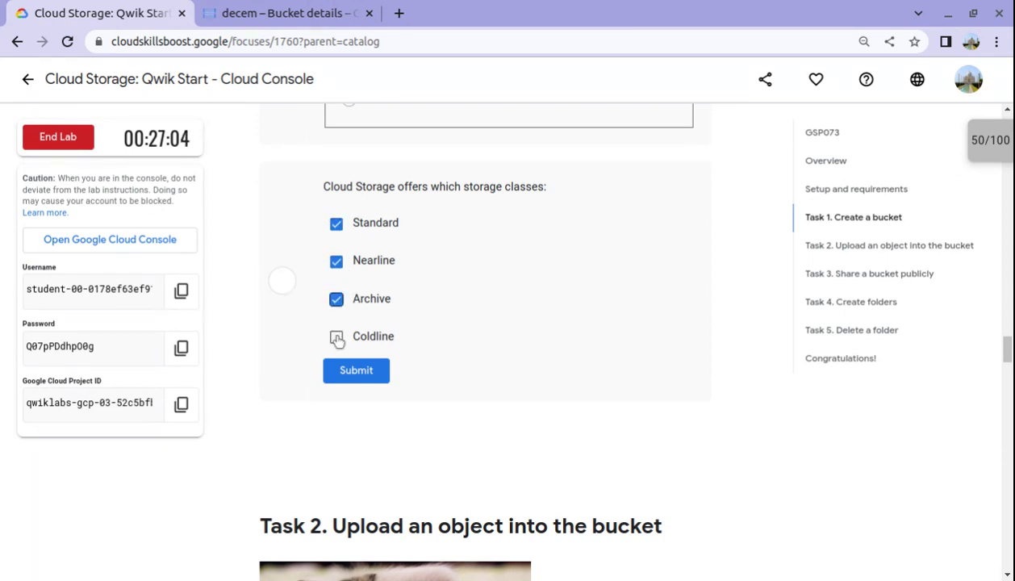
{"action": "left_click", "coordinate": [335, 337]}
{"action": "left_click", "coordinate": [355, 372]}
Step: Download the cat image from the lab's Task 2 section and save it as kitten.png
{"action": "scroll", "coordinate": [472, 318], "scroll_direction": "down", "scroll_amount": 5}
{"action": "scroll", "coordinate": [476, 323], "scroll_direction": "down", "scroll_amount": 3}
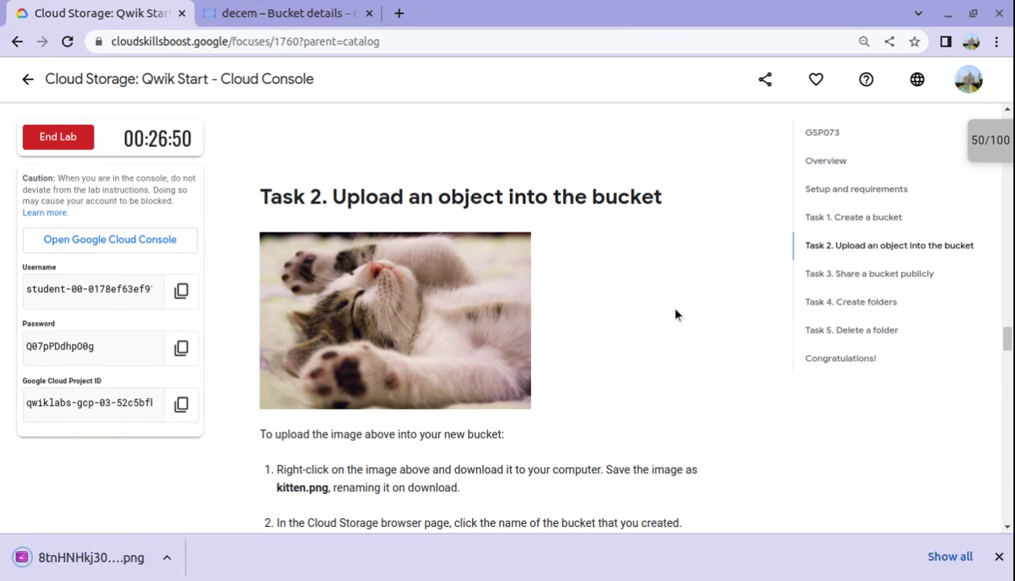
{"action": "scroll", "coordinate": [663, 302], "scroll_direction": "down", "scroll_amount": 2}
{"action": "scroll", "coordinate": [675, 309], "scroll_direction": "down", "scroll_amount": 1}
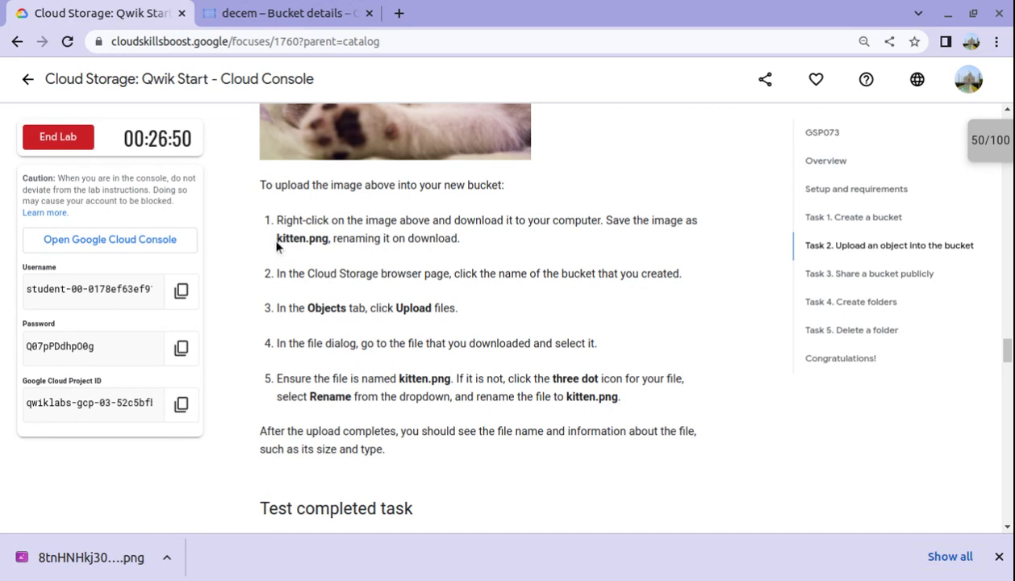
{"action": "left_click_drag", "start_coordinate": [276, 240], "coordinate": [325, 244]}
{"action": "left_click", "coordinate": [167, 556]}
{"action": "scroll", "coordinate": [430, 196], "scroll_direction": "up", "scroll_amount": 2}
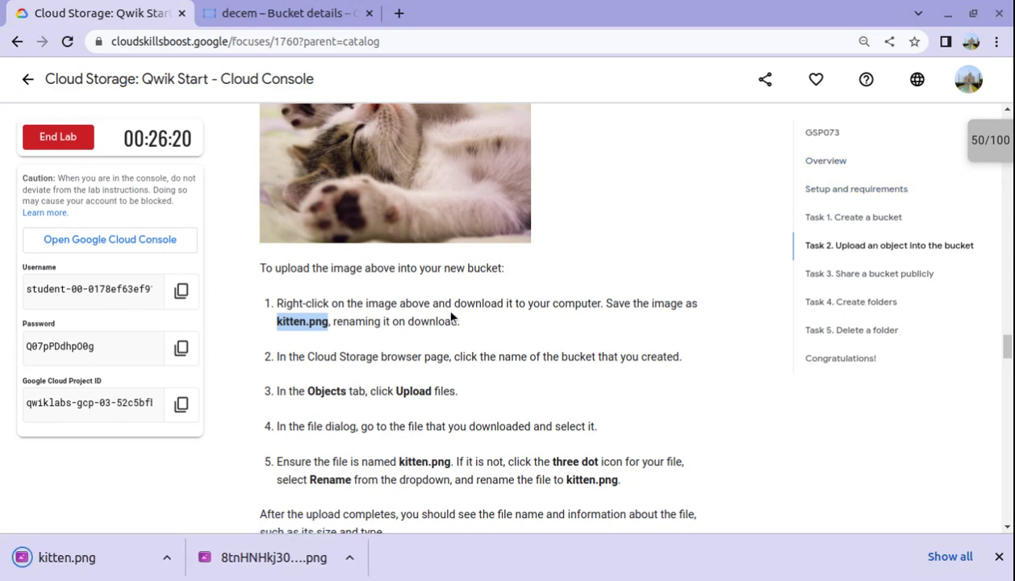
Step: Upload kitten.png into the decem bucket, following the lab's Task 2 instructions
{"action": "scroll", "coordinate": [456, 316], "scroll_direction": "down", "scroll_amount": 3}
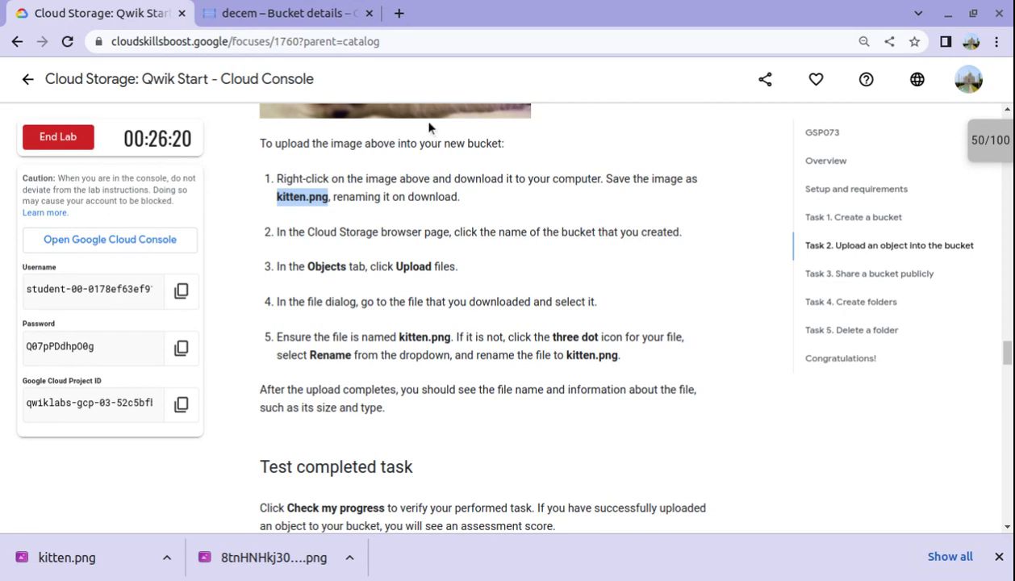
{"action": "left_click", "coordinate": [320, 18]}
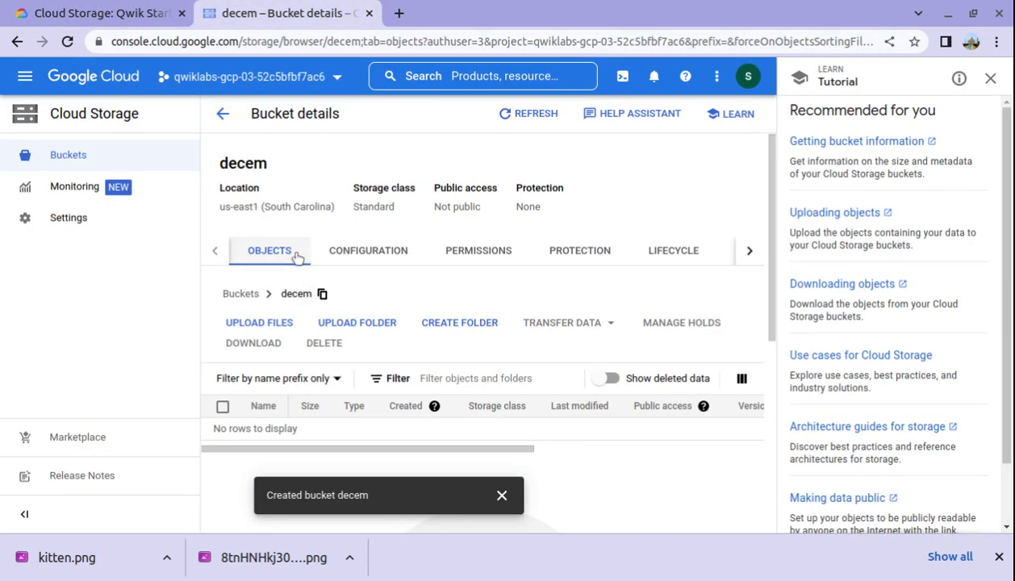
{"action": "left_click", "coordinate": [259, 323]}
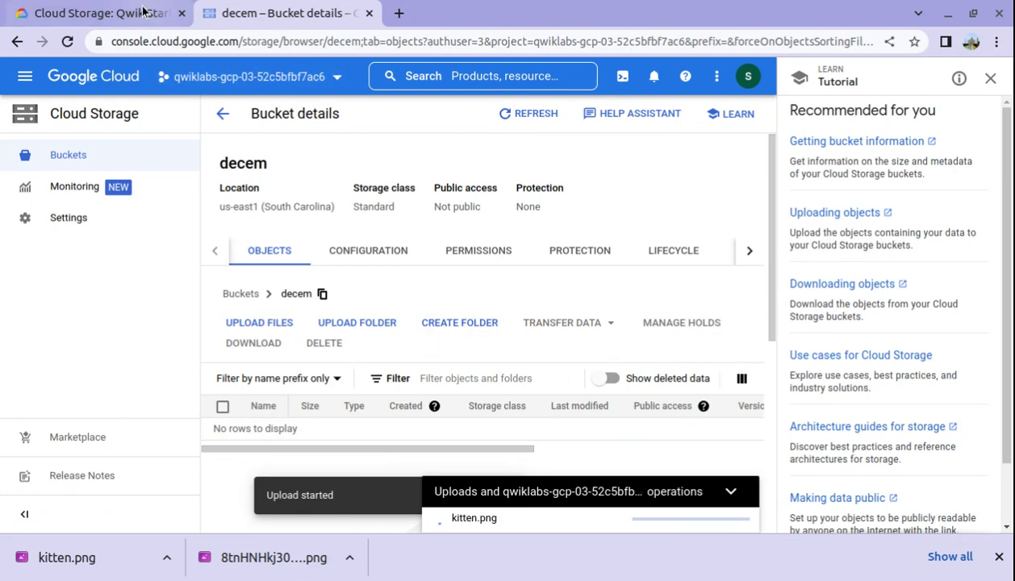
Step: Compare the uploaded object's listing in the decem bucket with the lab's remaining Task 2 instructions
{"action": "left_click", "coordinate": [96, 13]}
{"action": "scroll", "coordinate": [403, 275], "scroll_direction": "down", "scroll_amount": 1}
{"action": "scroll", "coordinate": [413, 286], "scroll_direction": "down", "scroll_amount": 1}
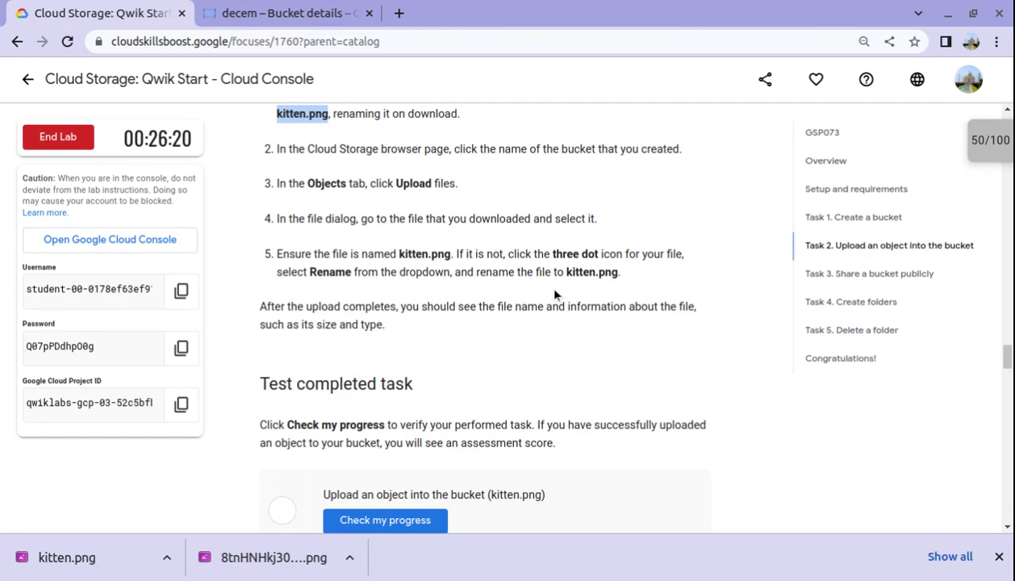
{"action": "left_click", "coordinate": [276, 15]}
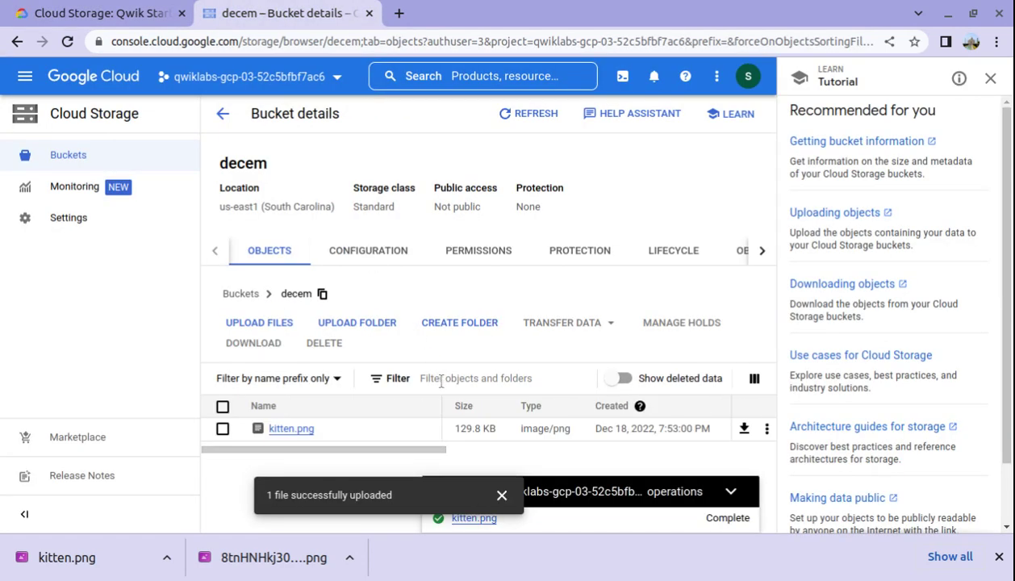
{"action": "left_click", "coordinate": [109, 16]}
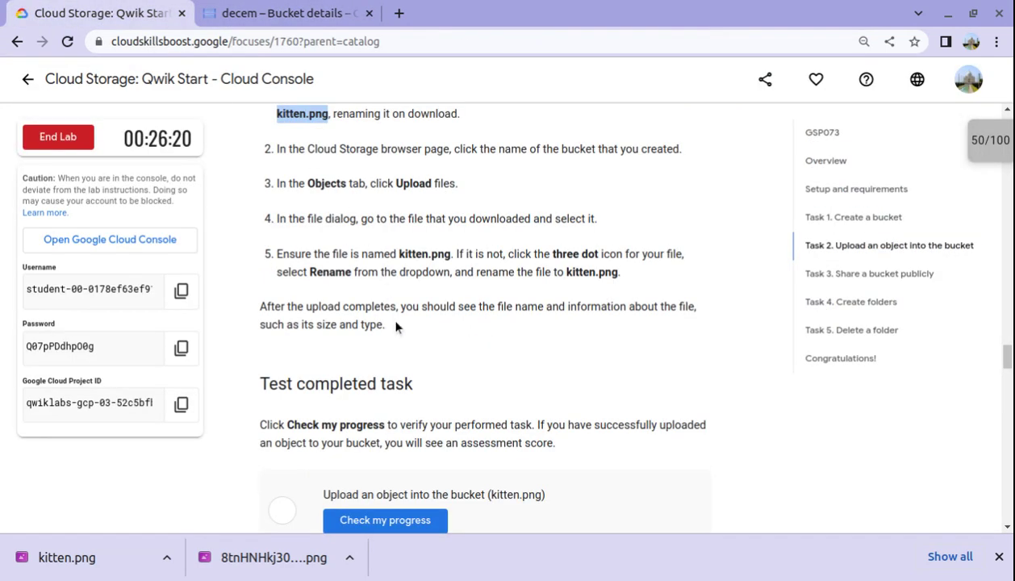
Step: Run the Task 2 progress check for uploading kitten.png into the bucket
{"action": "scroll", "coordinate": [375, 428], "scroll_direction": "down", "scroll_amount": 2}
{"action": "left_click", "coordinate": [375, 432]}
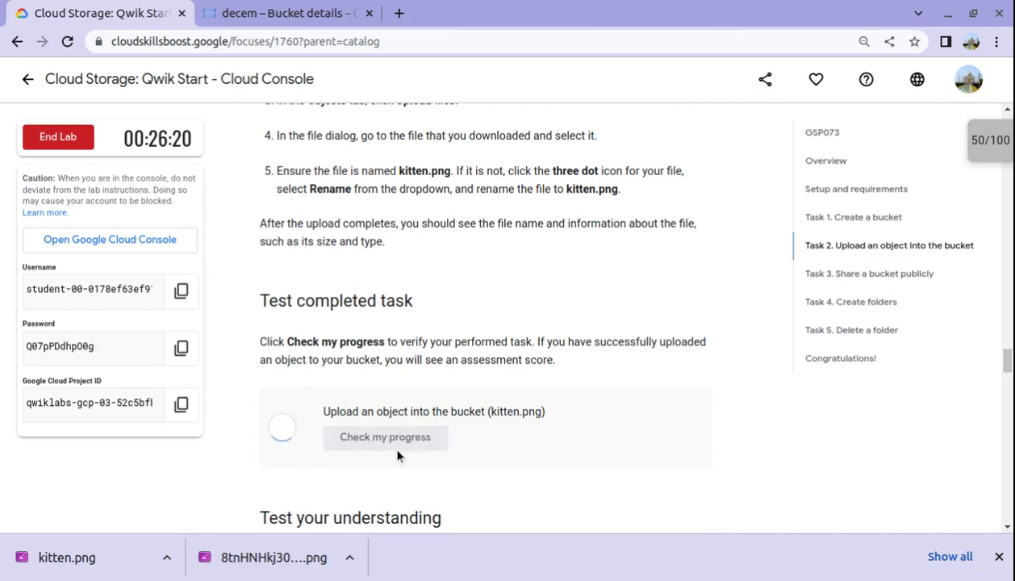
{"action": "scroll", "coordinate": [403, 403], "scroll_direction": "down", "scroll_amount": 3}
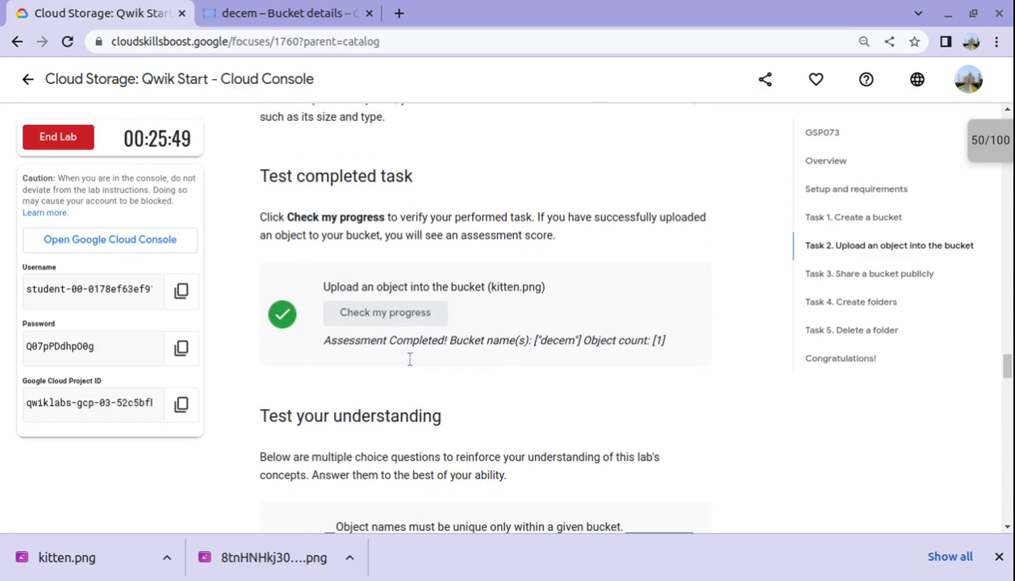
Step: Answer the question on whether object names must be unique only within a given bucket, trying False before choosing True
{"action": "scroll", "coordinate": [409, 359], "scroll_direction": "down", "scroll_amount": 2}
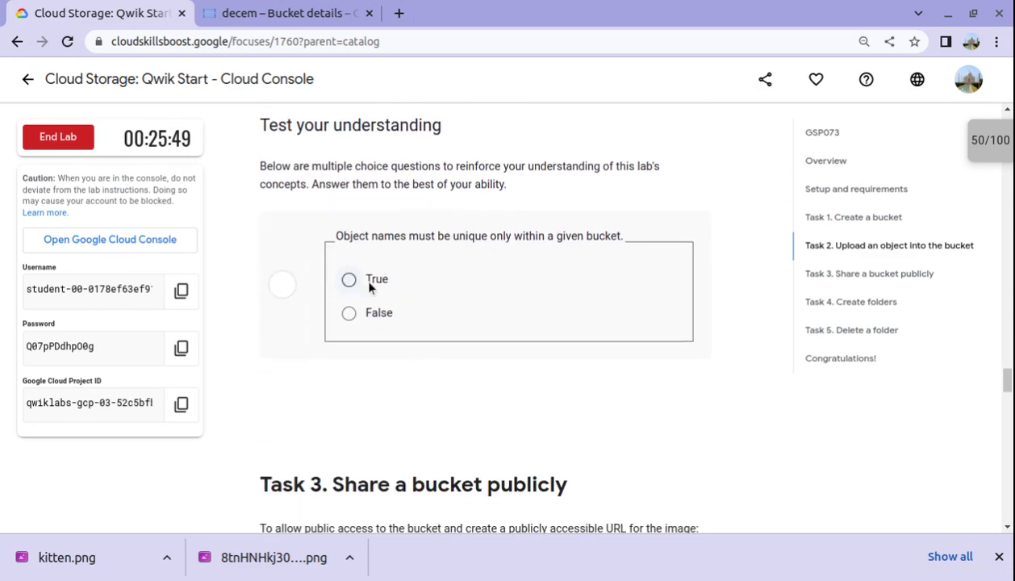
{"action": "left_click", "coordinate": [350, 315]}
{"action": "scroll", "coordinate": [409, 308], "scroll_direction": "down", "scroll_amount": 1}
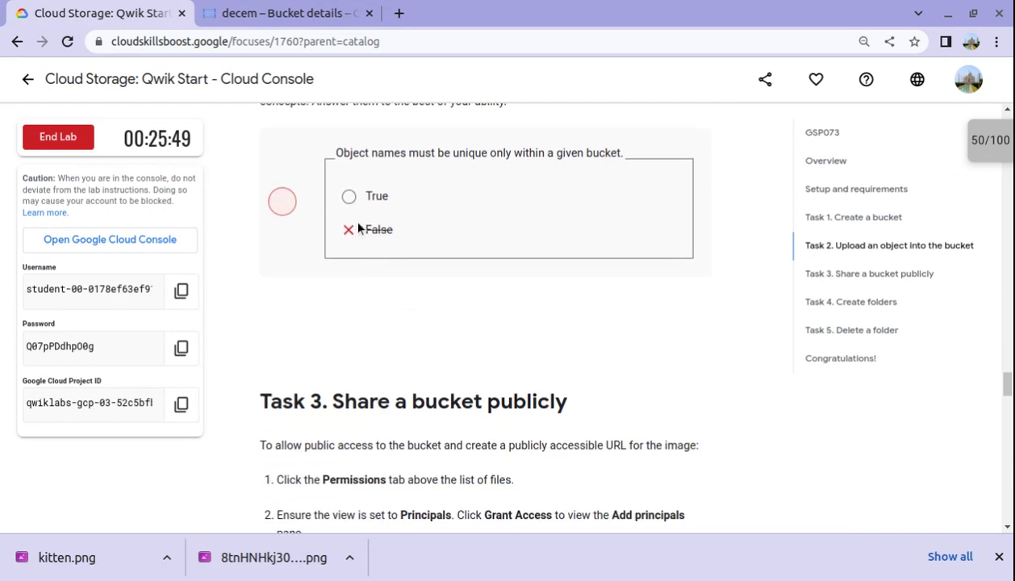
{"action": "left_click", "coordinate": [351, 198]}
Step: Read the Task 3 sharing instructions, open the decem bucket's permissions in the Cloud Console, and close the tutorial pane
{"action": "scroll", "coordinate": [409, 230], "scroll_direction": "down", "scroll_amount": 2}
{"action": "scroll", "coordinate": [418, 242], "scroll_direction": "down", "scroll_amount": 2}
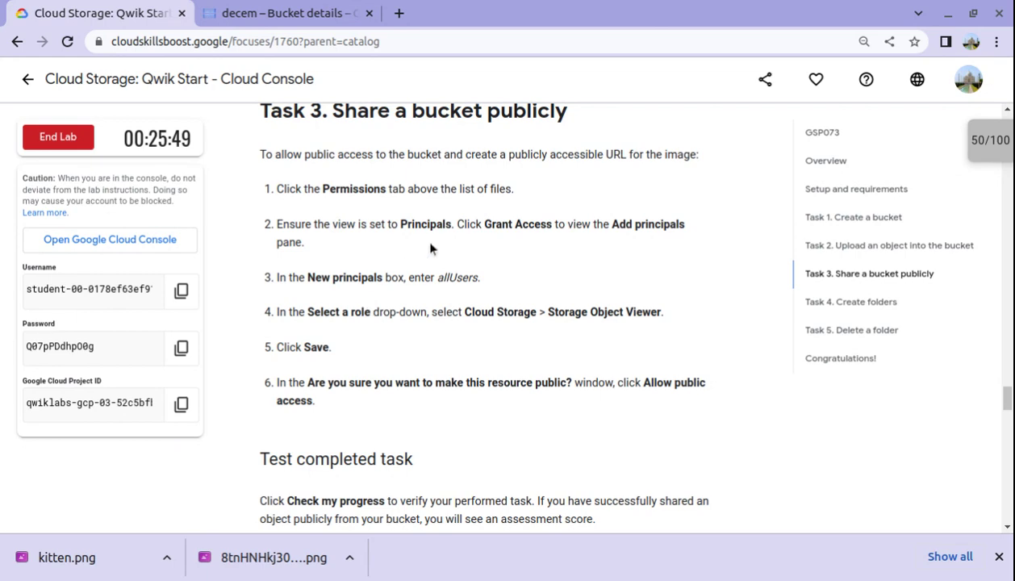
{"action": "left_click", "coordinate": [327, 15]}
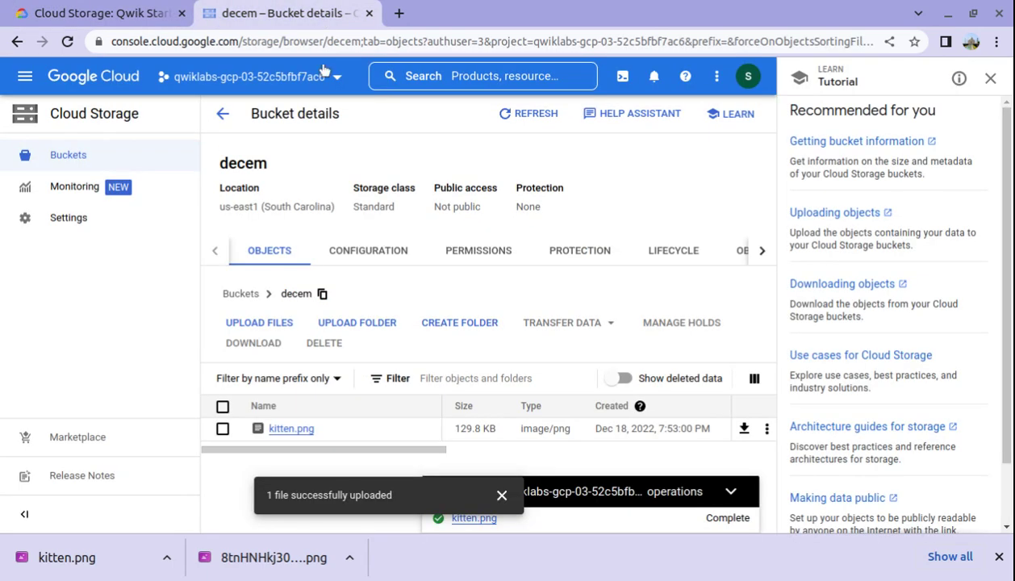
{"action": "left_click", "coordinate": [500, 252]}
{"action": "scroll", "coordinate": [525, 303], "scroll_direction": "down", "scroll_amount": 1}
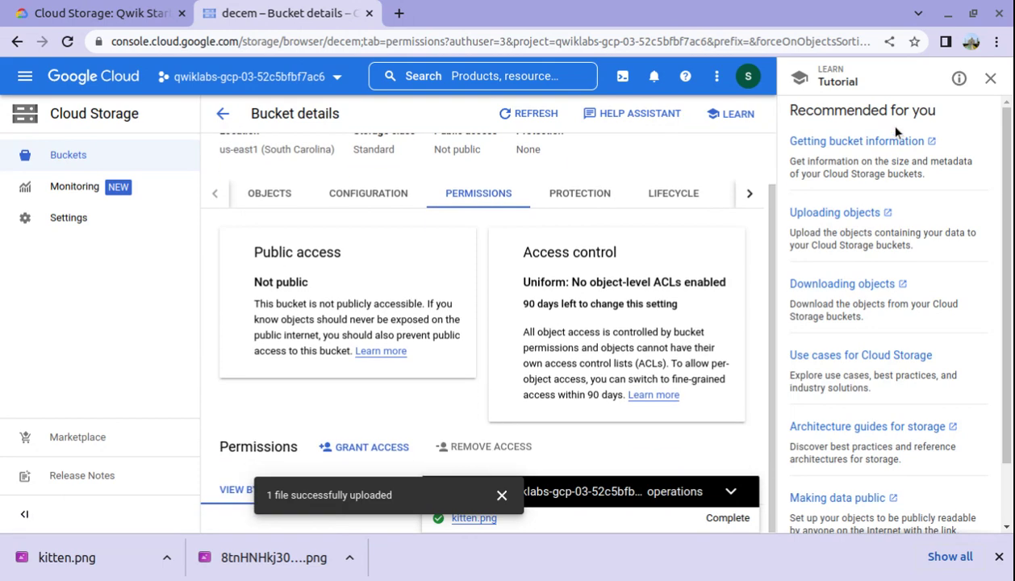
{"action": "left_click", "coordinate": [990, 78]}
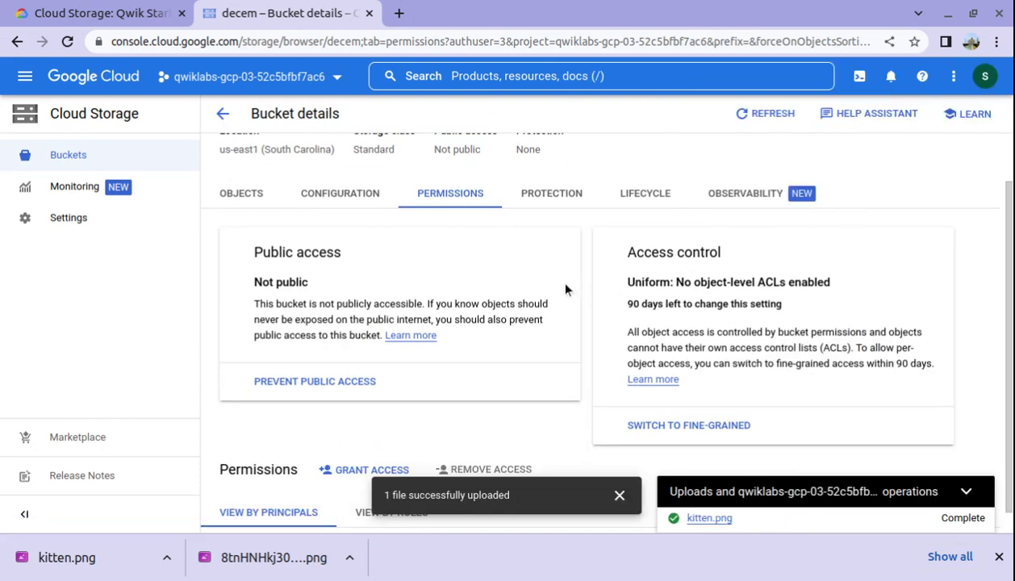
{"action": "scroll", "coordinate": [564, 289], "scroll_direction": "down", "scroll_amount": 1}
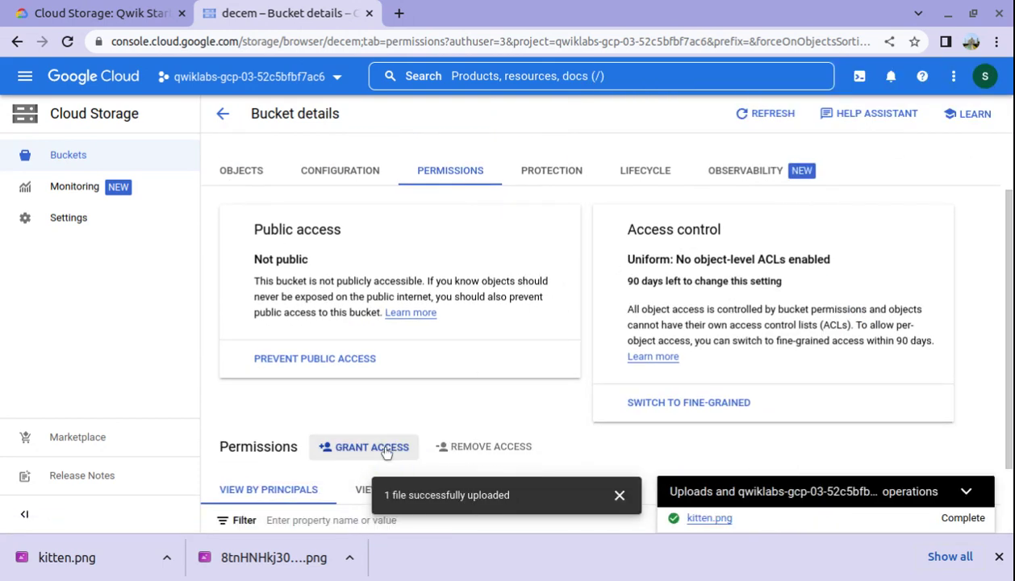
{"action": "left_click", "coordinate": [385, 452]}
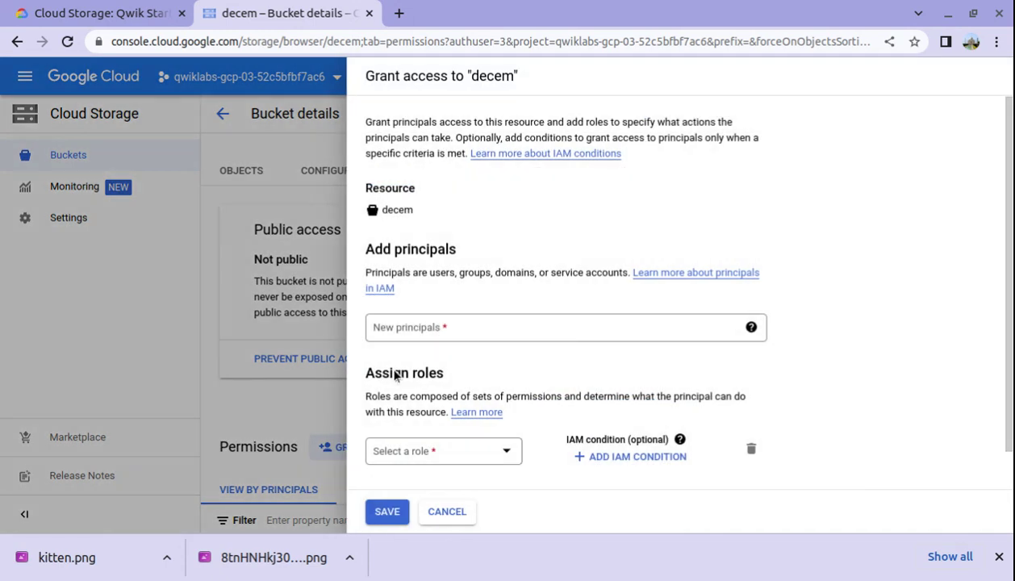
{"action": "left_click", "coordinate": [122, 8]}
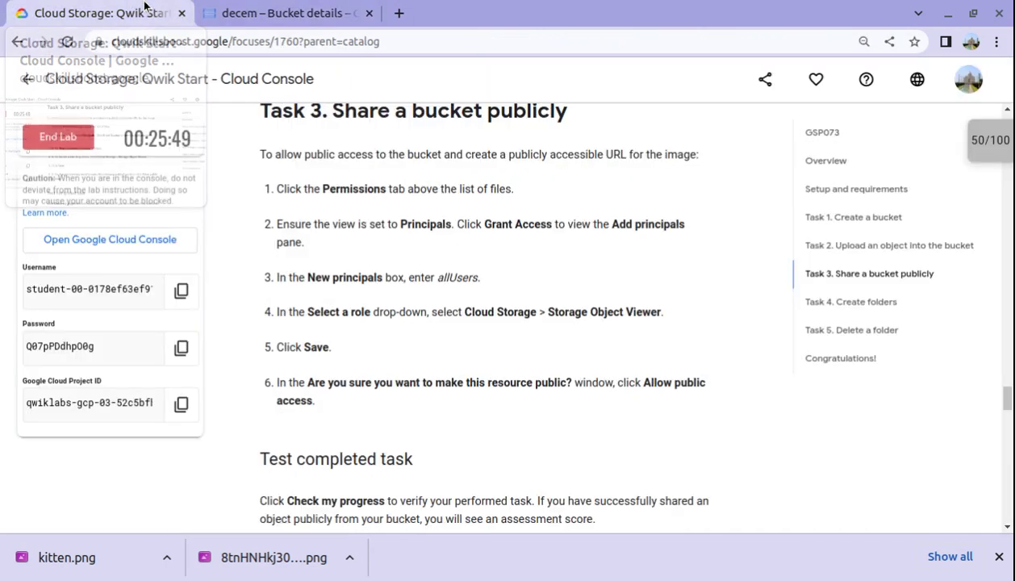
{"action": "left_click", "coordinate": [300, 13]}
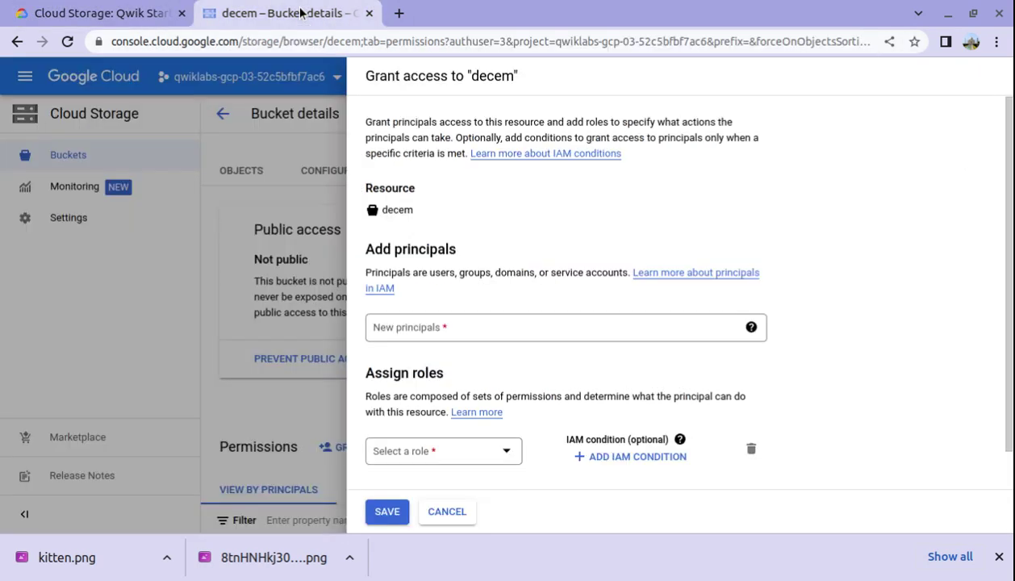
{"action": "left_click", "coordinate": [472, 321]}
{"action": "left_click", "coordinate": [97, 12]}
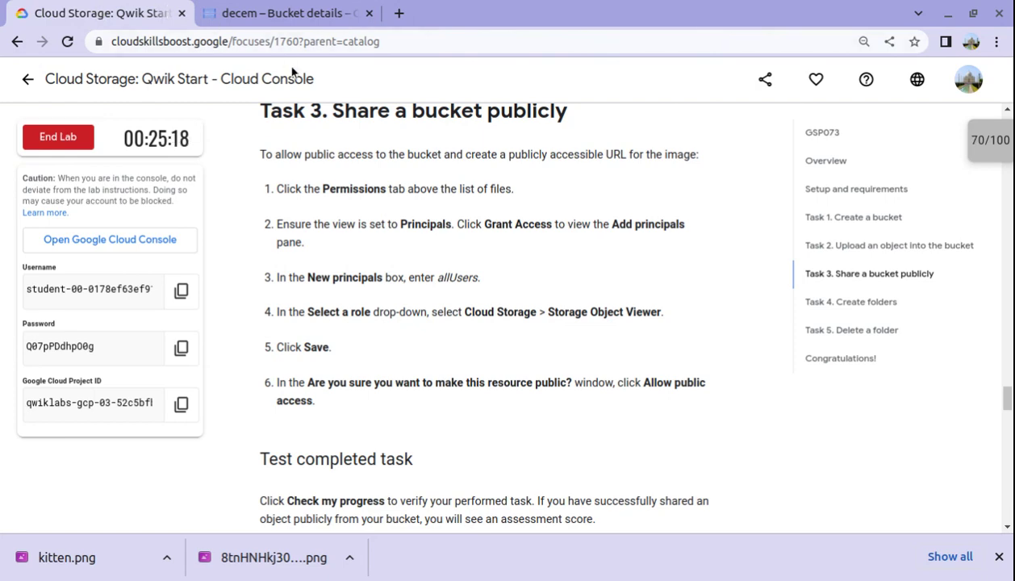
{"action": "left_click", "coordinate": [286, 15]}
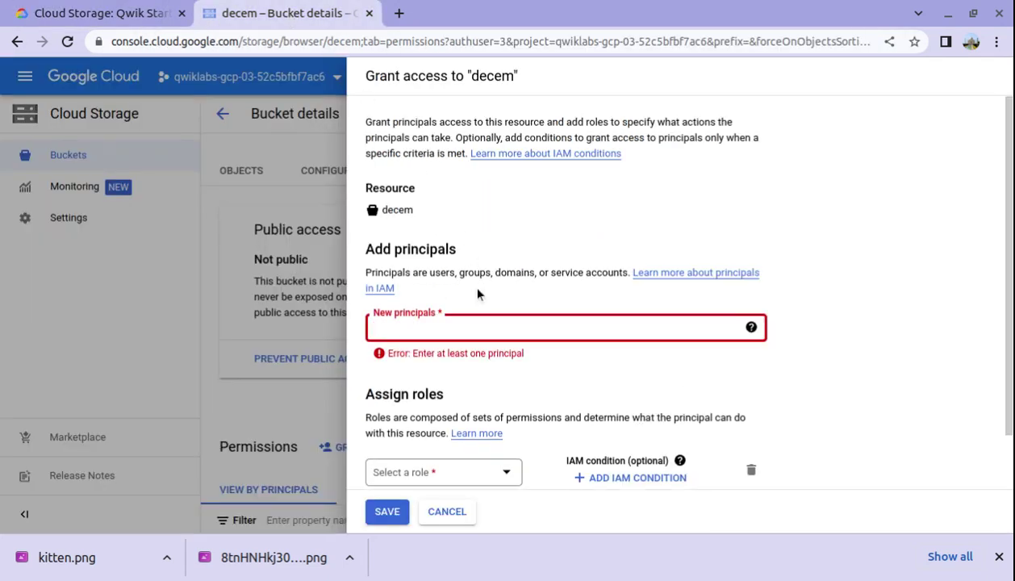
{"action": "type", "text": "allua"}
{"action": "type", "text": "sers"}
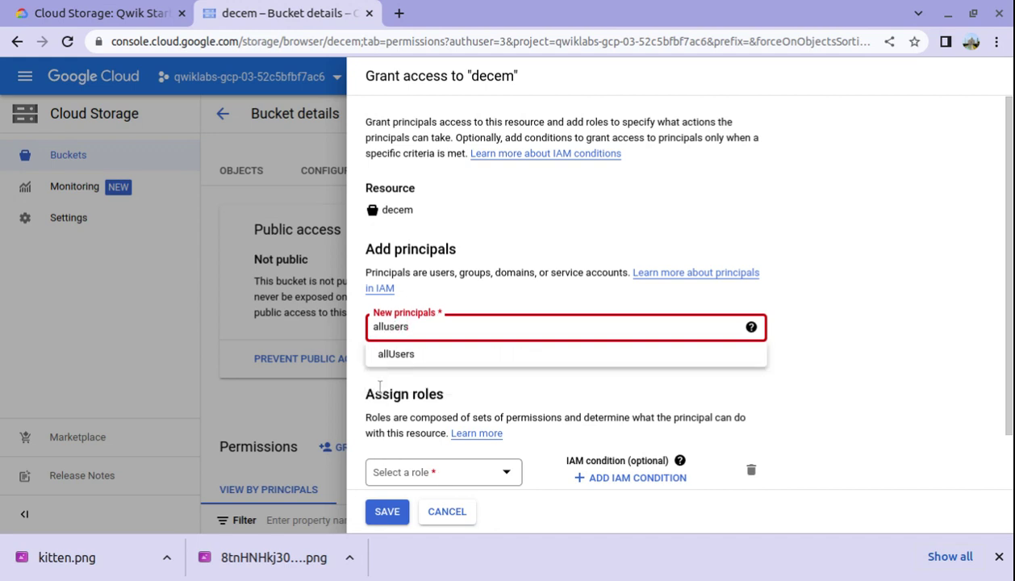
{"action": "left_click", "coordinate": [395, 353]}
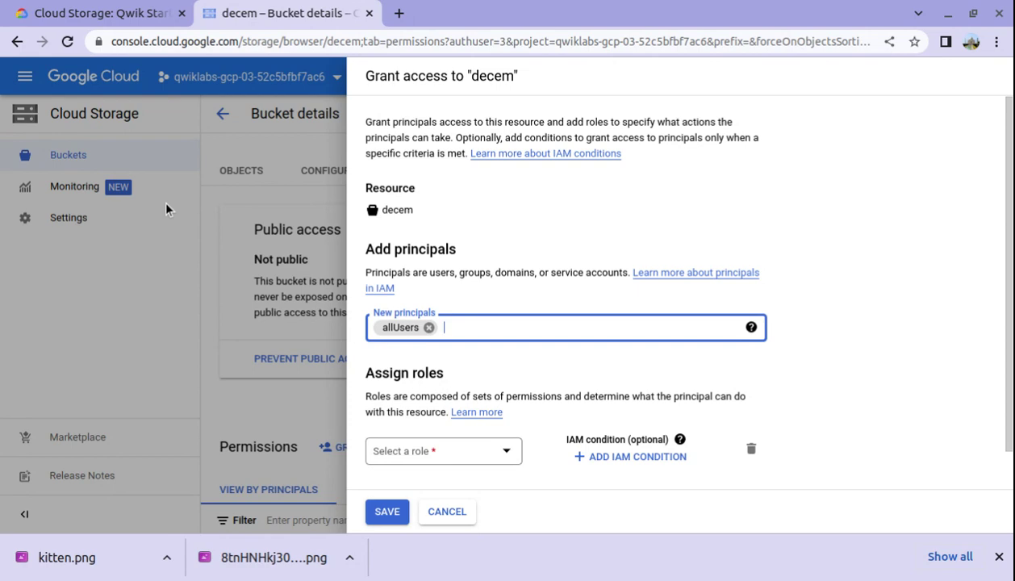
{"action": "left_click", "coordinate": [98, 11]}
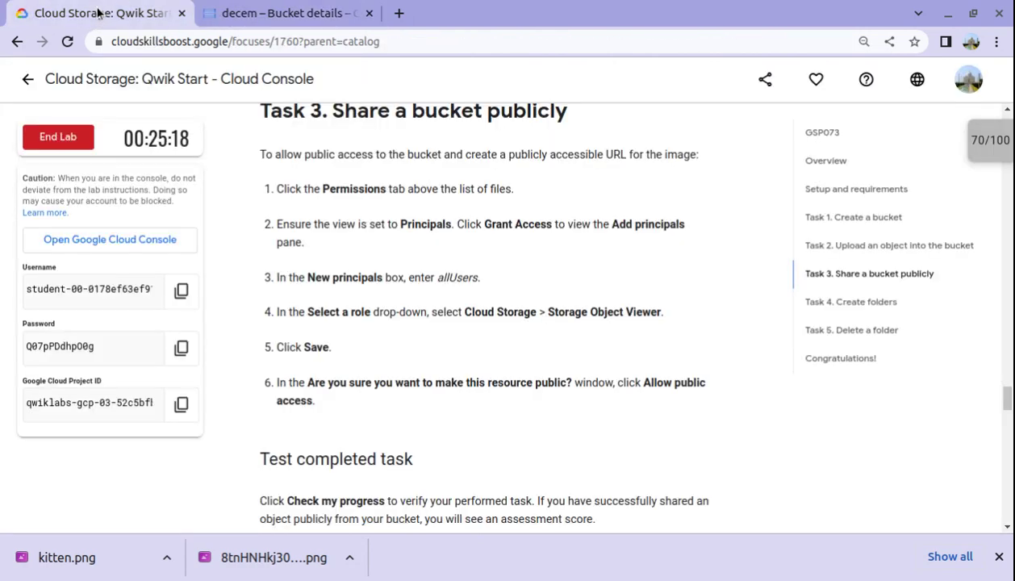
{"action": "left_click", "coordinate": [310, 16]}
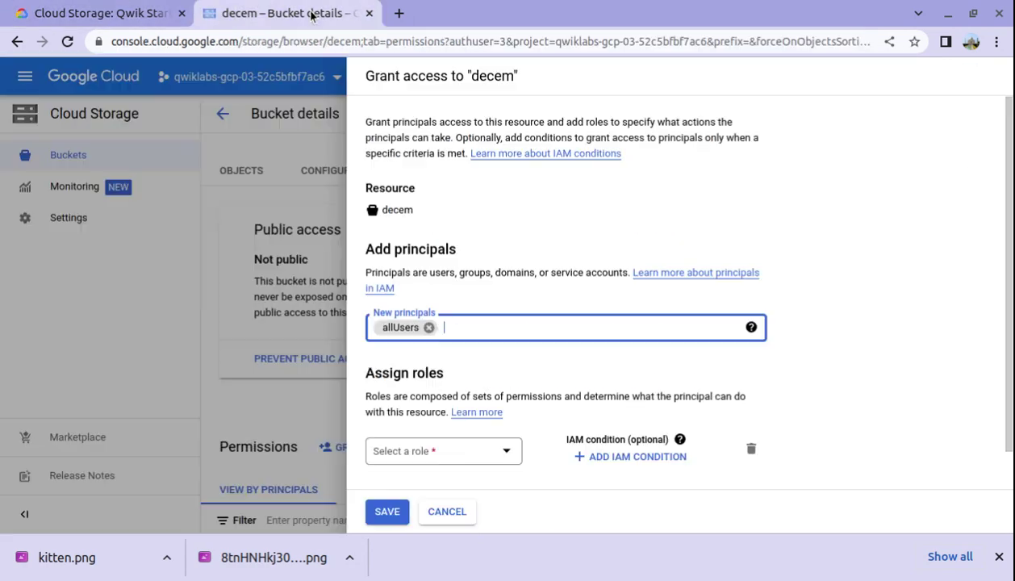
{"action": "left_click", "coordinate": [441, 452]}
{"action": "left_click", "coordinate": [436, 443]}
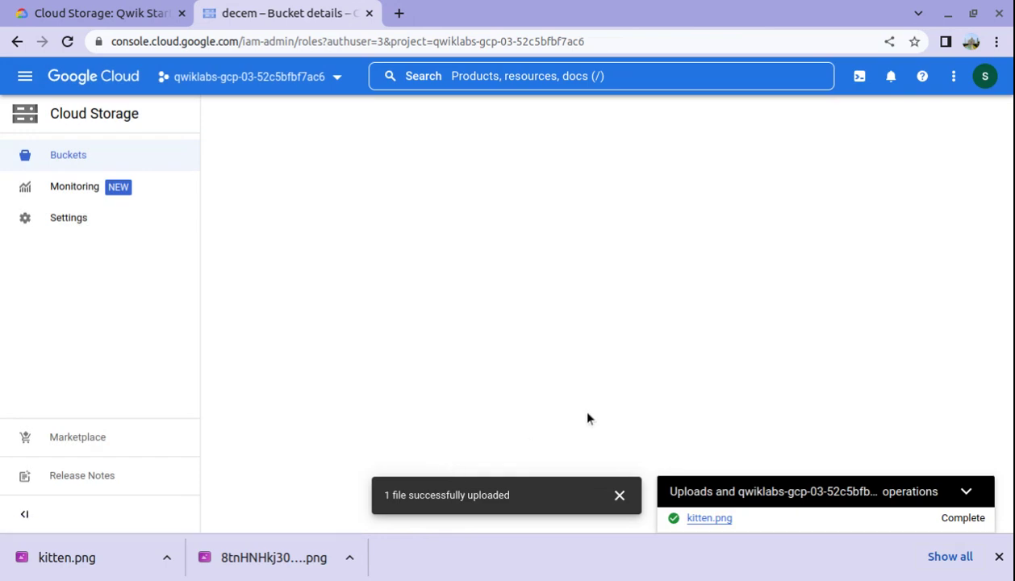
{"action": "left_click", "coordinate": [618, 496]}
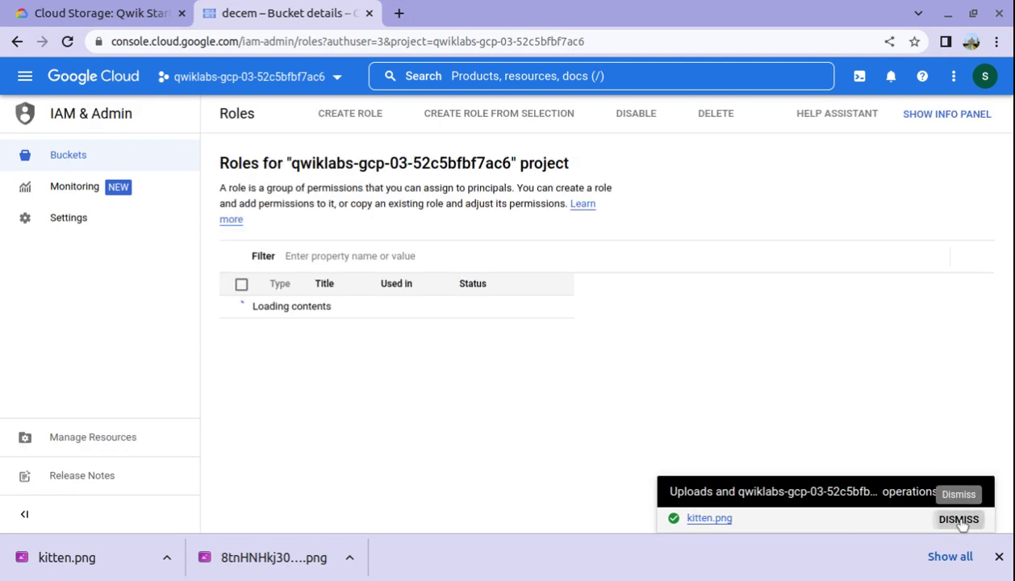
{"action": "left_click", "coordinate": [959, 521]}
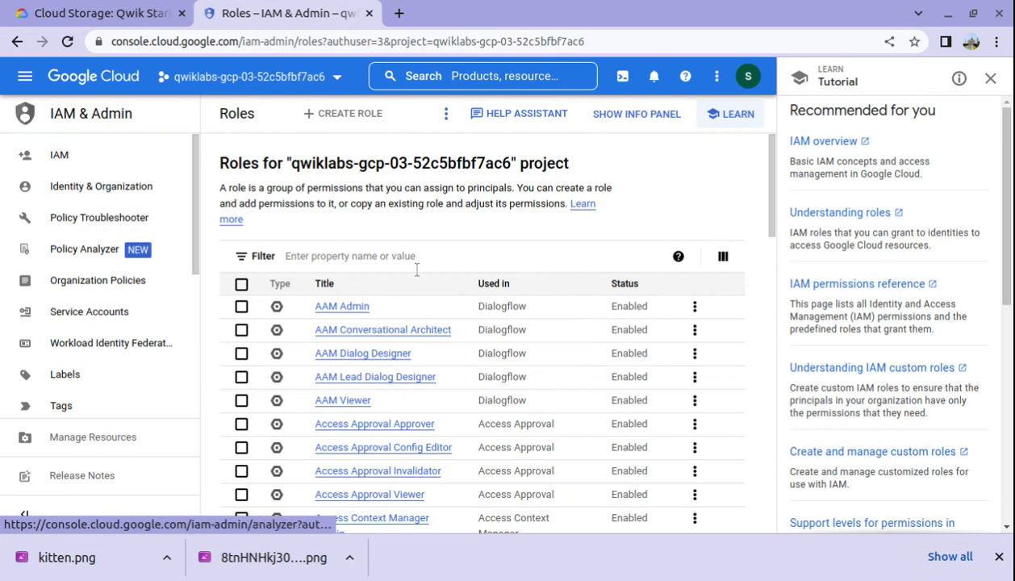
{"action": "left_click", "coordinate": [17, 42]}
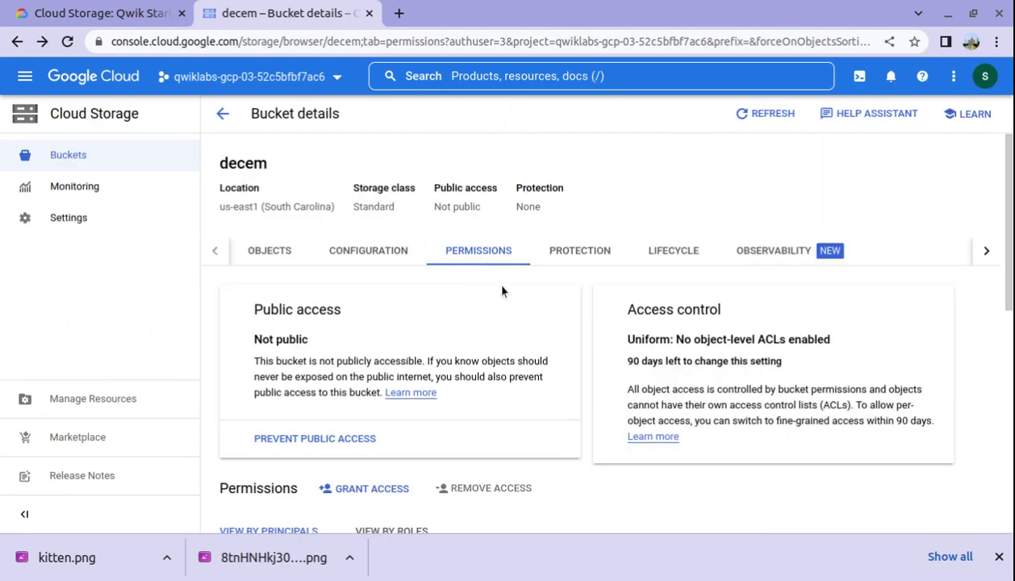
Step: Start granting access to the decem bucket and add allUsers as the new principal
{"action": "scroll", "coordinate": [469, 323], "scroll_direction": "down", "scroll_amount": 3}
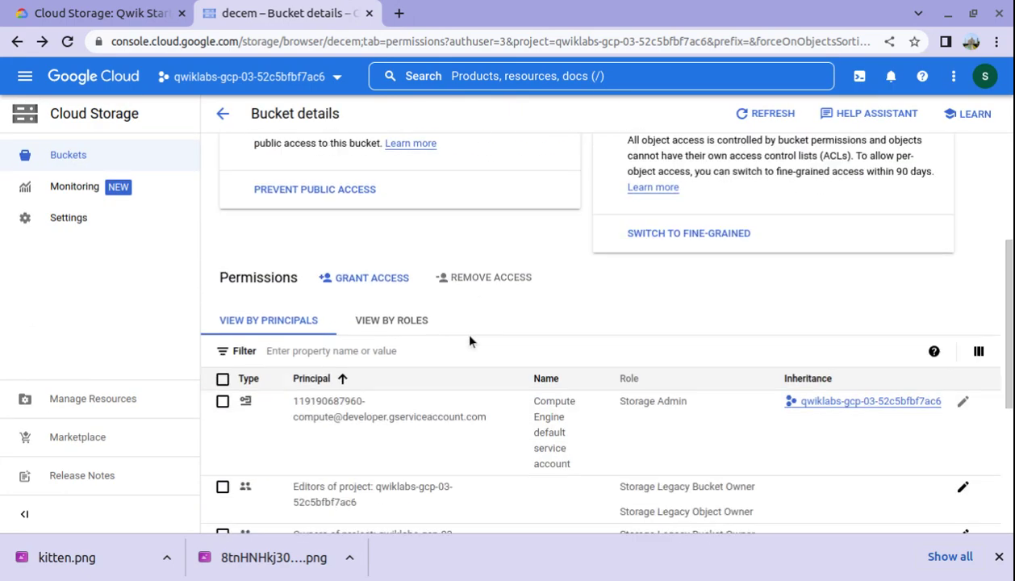
{"action": "left_click", "coordinate": [343, 280]}
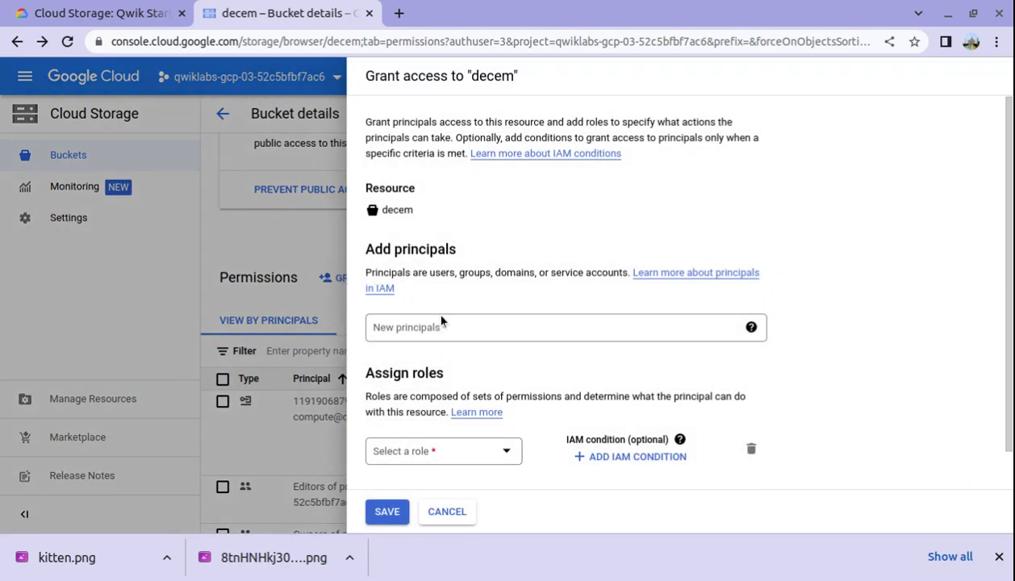
{"action": "left_click", "coordinate": [419, 326]}
{"action": "type", "text": "a"}
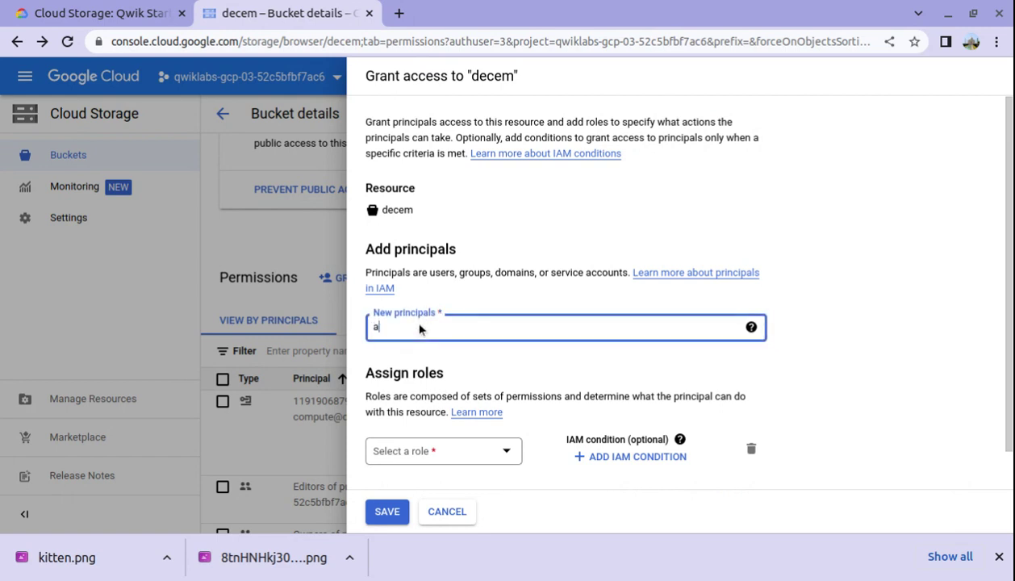
{"action": "type", "text": "llusers"}
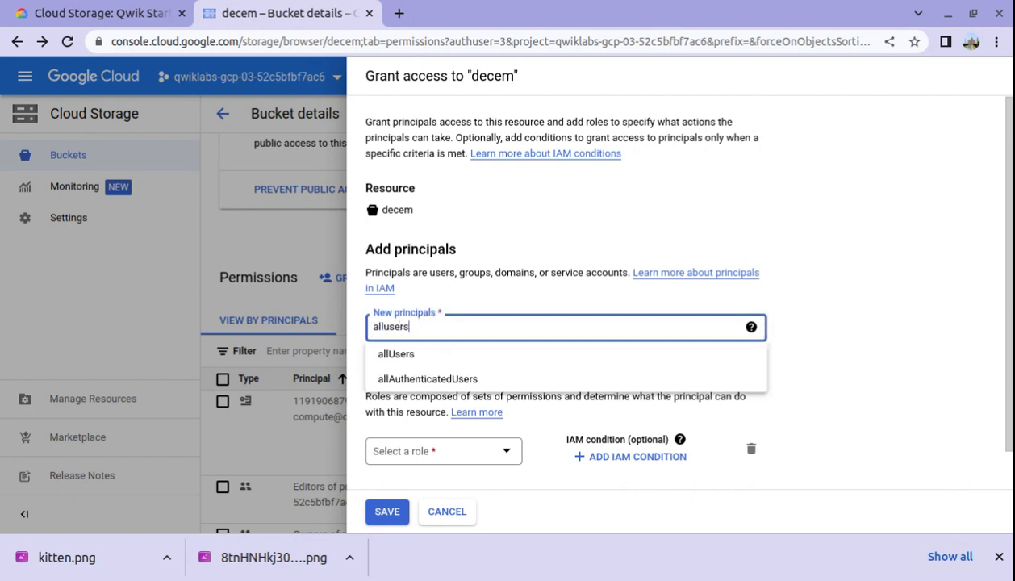
{"action": "left_click", "coordinate": [415, 354]}
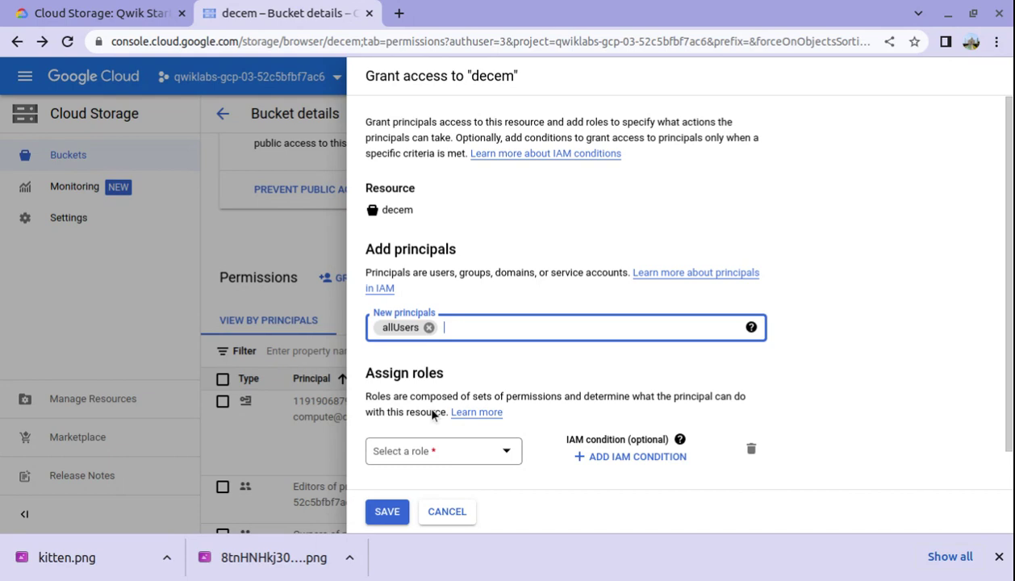
Step: Assign the Cloud Storage role Storage Object Viewer to allUsers, as the lab's Task 3 instructions specify
{"action": "left_click", "coordinate": [427, 453]}
{"action": "mouse_move", "coordinate": [421, 321]}
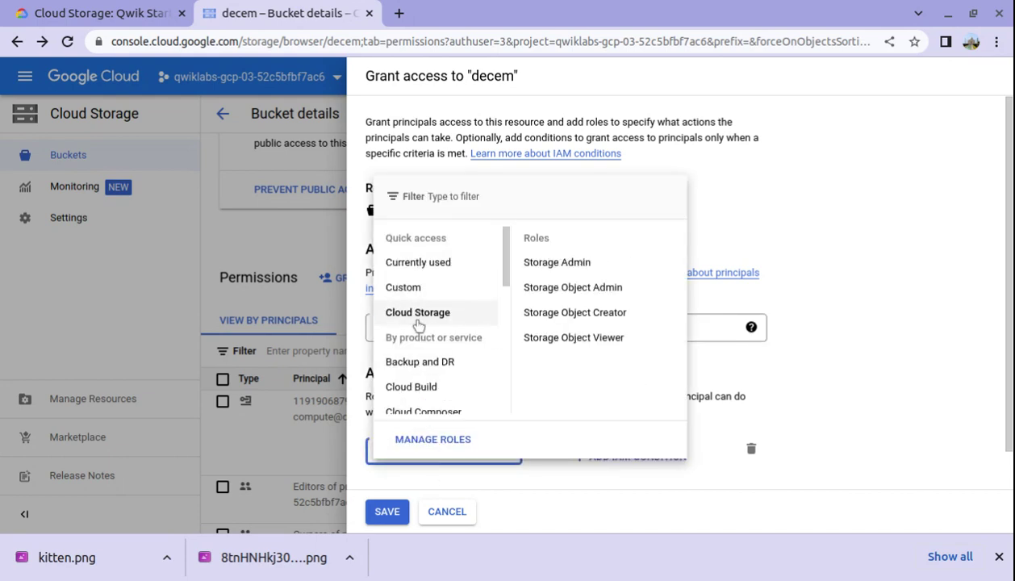
{"action": "left_click", "coordinate": [92, 14]}
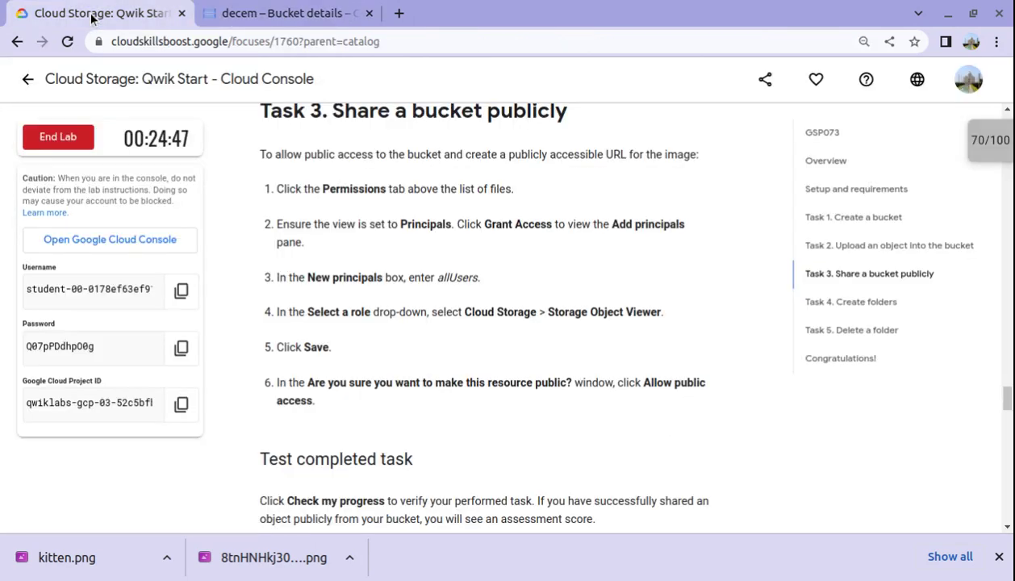
{"action": "left_click", "coordinate": [304, 14]}
{"action": "left_click", "coordinate": [575, 337]}
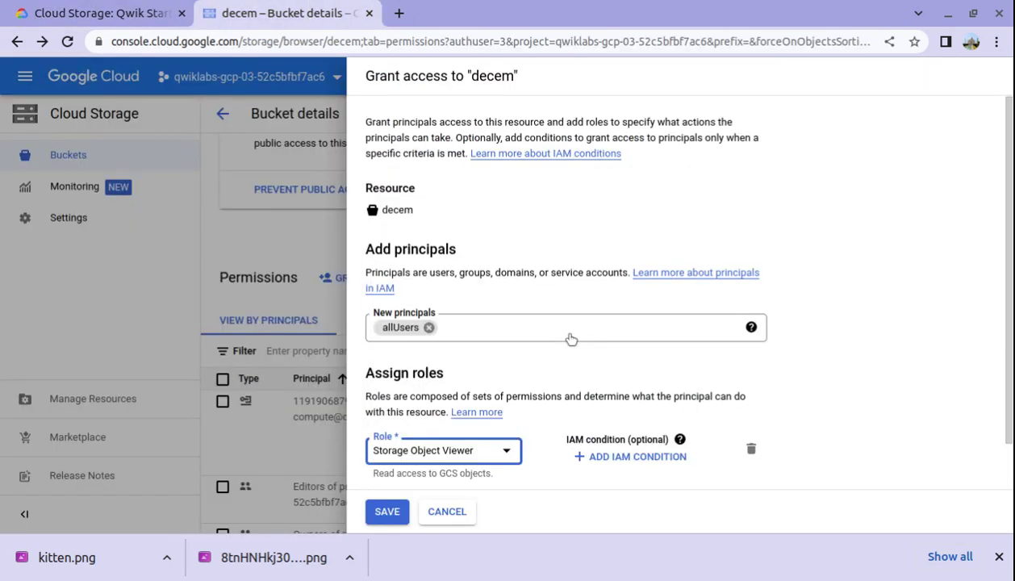
Step: Save the access grant for the decem bucket and allow public access to it
{"action": "left_click", "coordinate": [165, 14]}
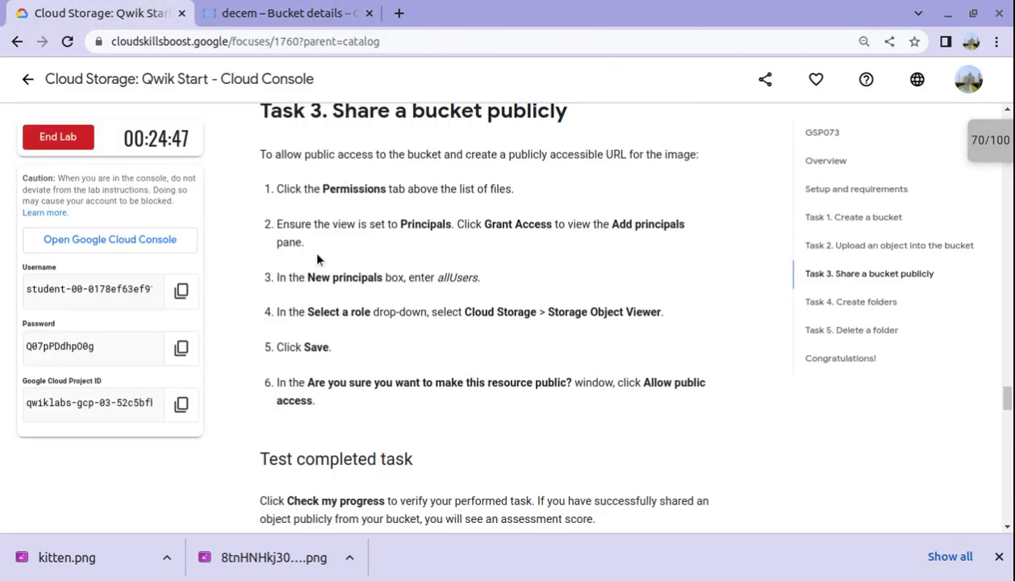
{"action": "left_click", "coordinate": [307, 20]}
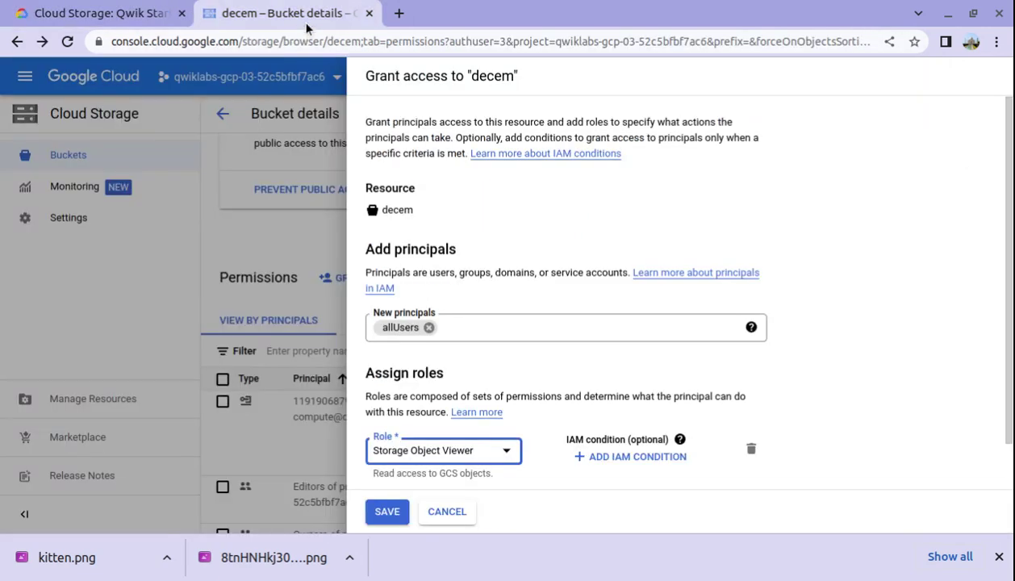
{"action": "left_click", "coordinate": [385, 513]}
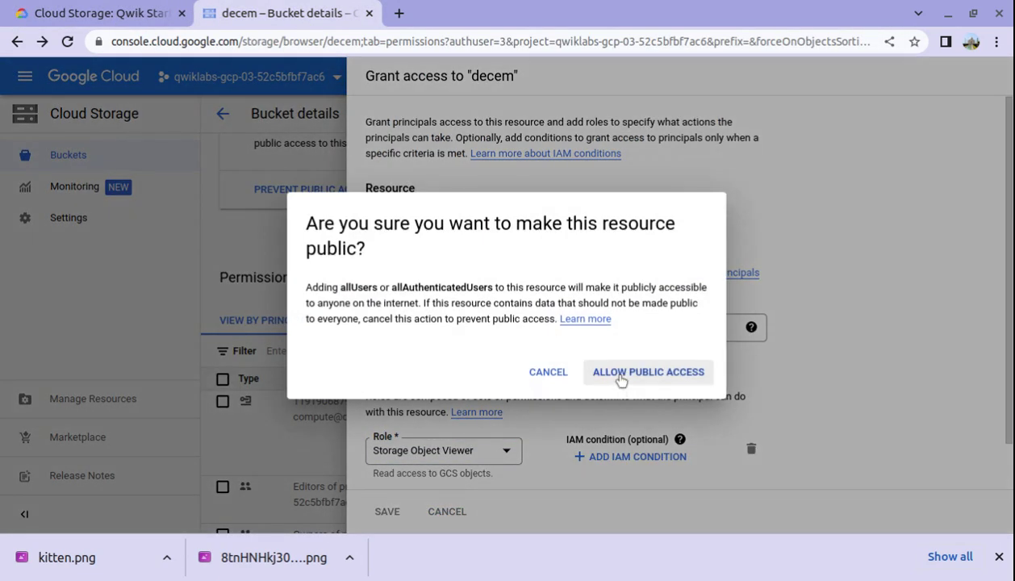
{"action": "left_click", "coordinate": [620, 378]}
Step: Return to the lab page and run the Task 3 progress check for sharing the kitten.png object publicly
{"action": "left_click", "coordinate": [111, 14]}
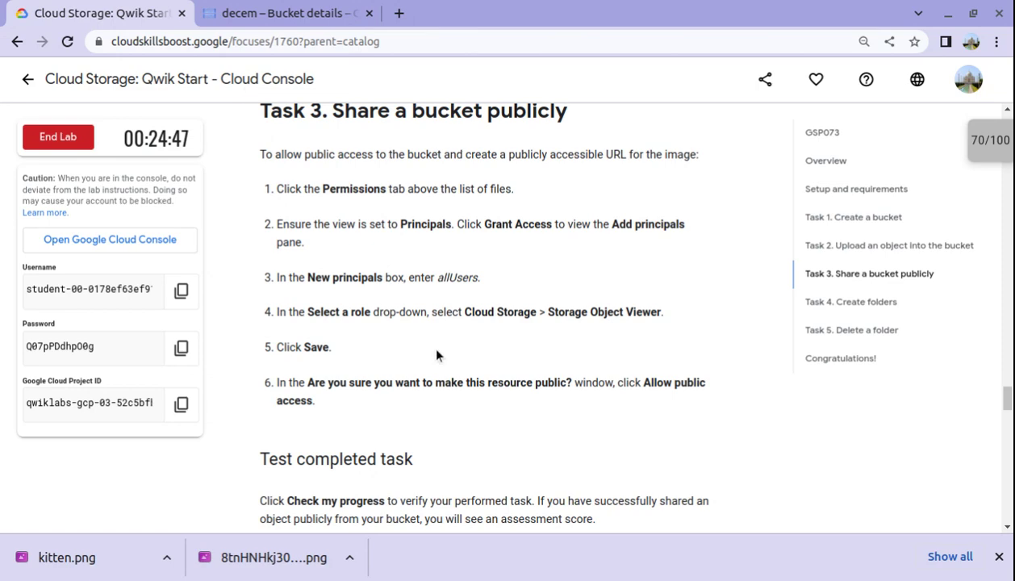
{"action": "scroll", "coordinate": [435, 355], "scroll_direction": "down", "scroll_amount": 3}
{"action": "left_click", "coordinate": [403, 470]}
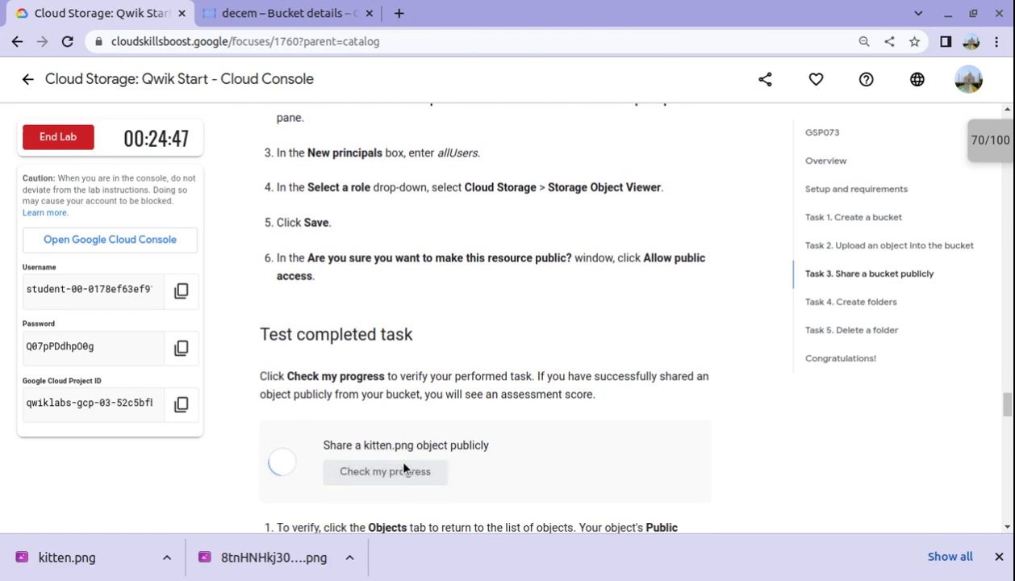
Step: Expand the lab's Checkpoints score overview and review the points for creating the bucket, uploading kitten.png and sharing it publicly
{"action": "left_click", "coordinate": [986, 139]}
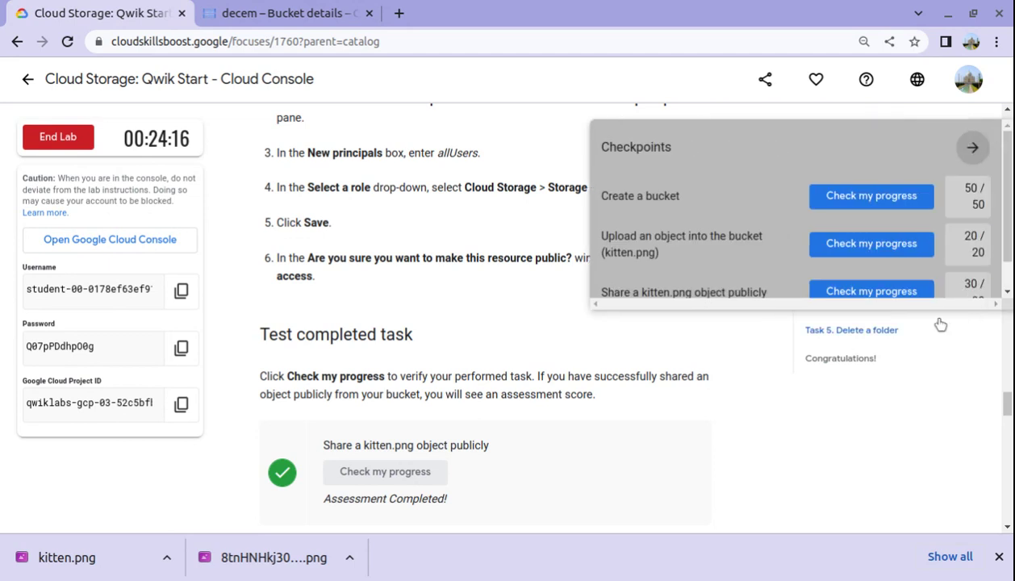
{"action": "scroll", "coordinate": [861, 232], "scroll_direction": "up", "scroll_amount": 1}
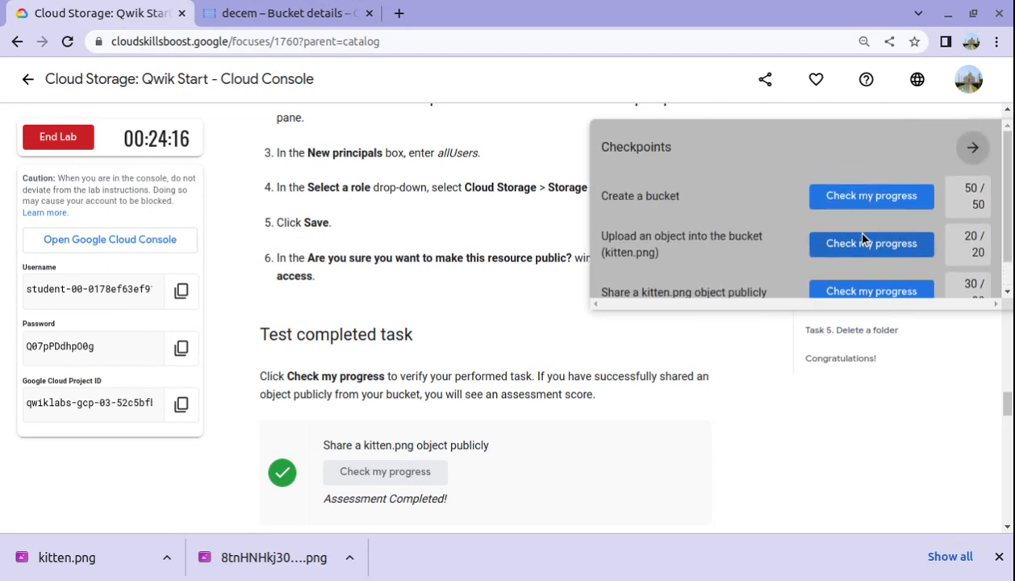
{"action": "scroll", "coordinate": [863, 239], "scroll_direction": "down", "scroll_amount": 1}
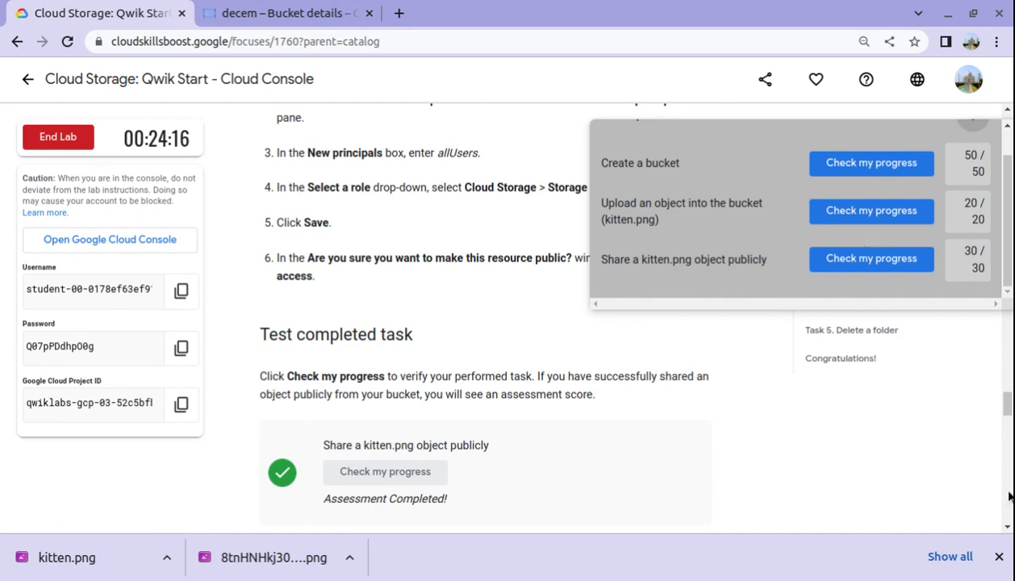
{"action": "left_click_drag", "start_coordinate": [1008, 408], "coordinate": [1008, 50]}
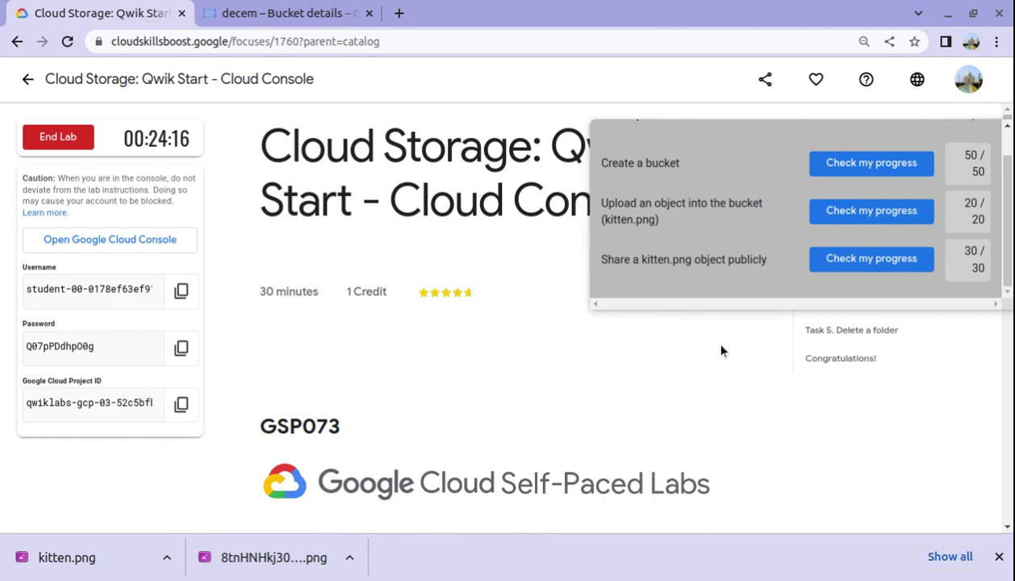
{"action": "key", "text": "ctrl+minus"}
{"action": "key", "text": "ctrl+minus"}
{"action": "key", "text": "ctrl+minus"}
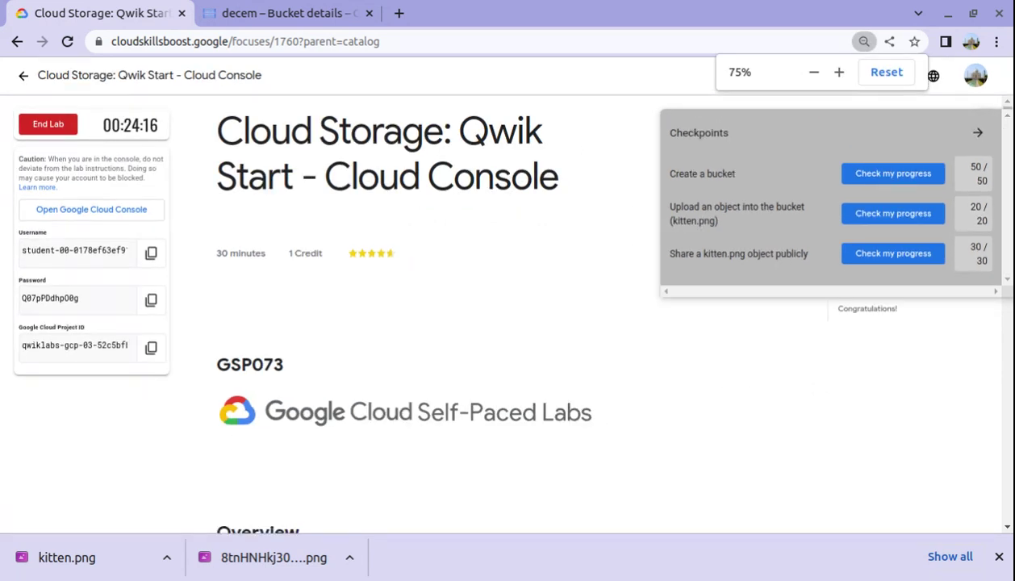
{"action": "key", "text": "ctrl+plus"}
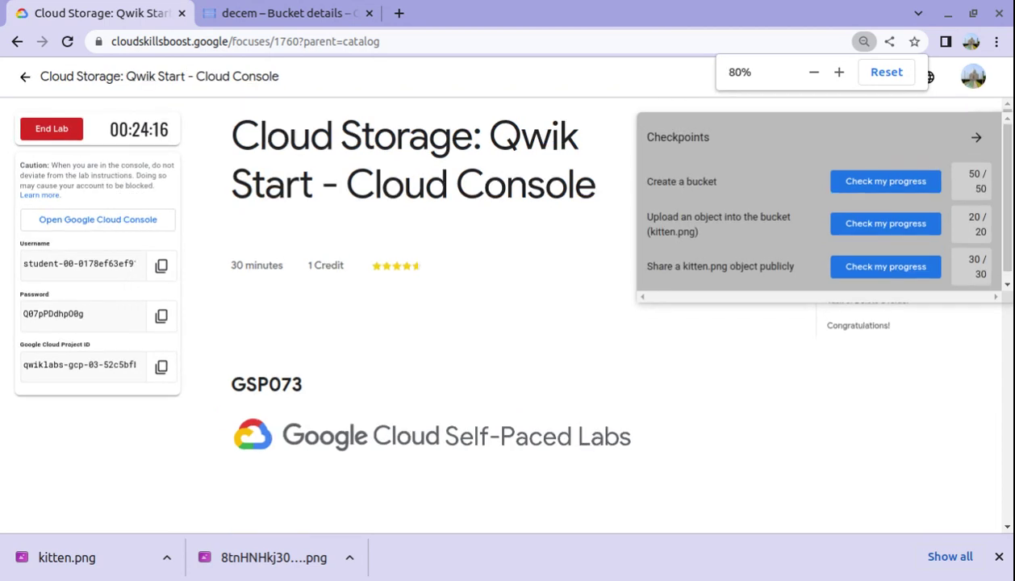